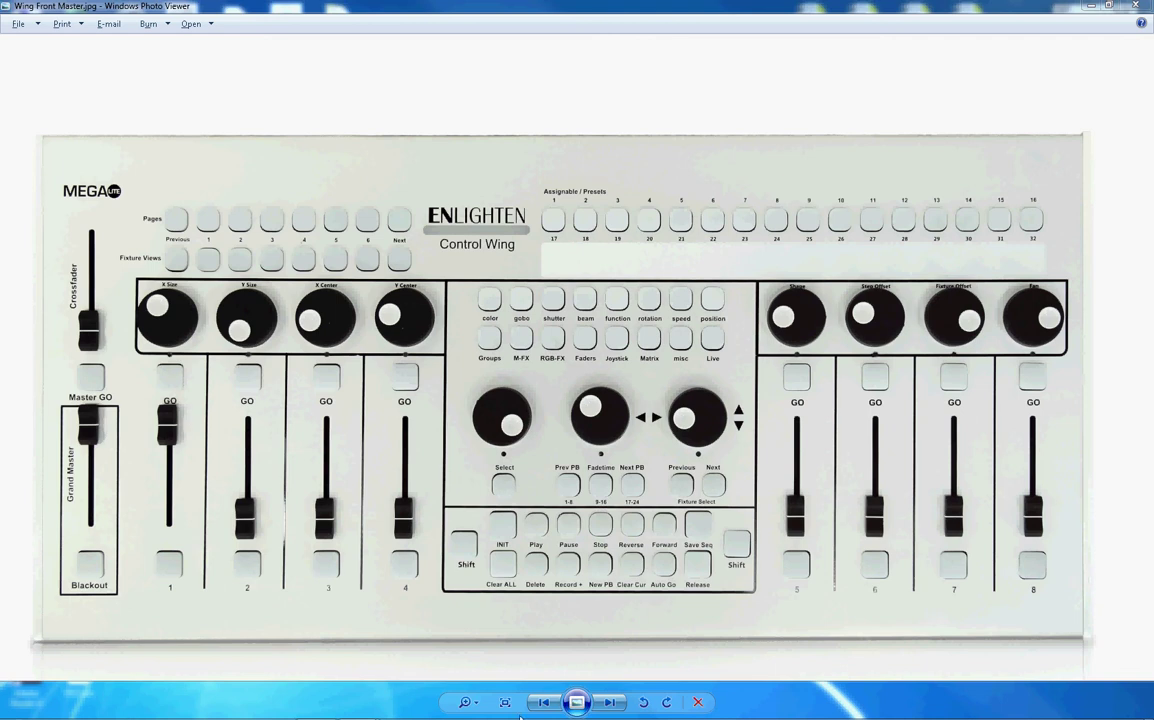
# Switch to the Enlighten lighting controller, enter Programming Mode and bring up the 3D Visualizer window
pyautogui.moveTo(360, 706)
pyautogui.click(284, 622)
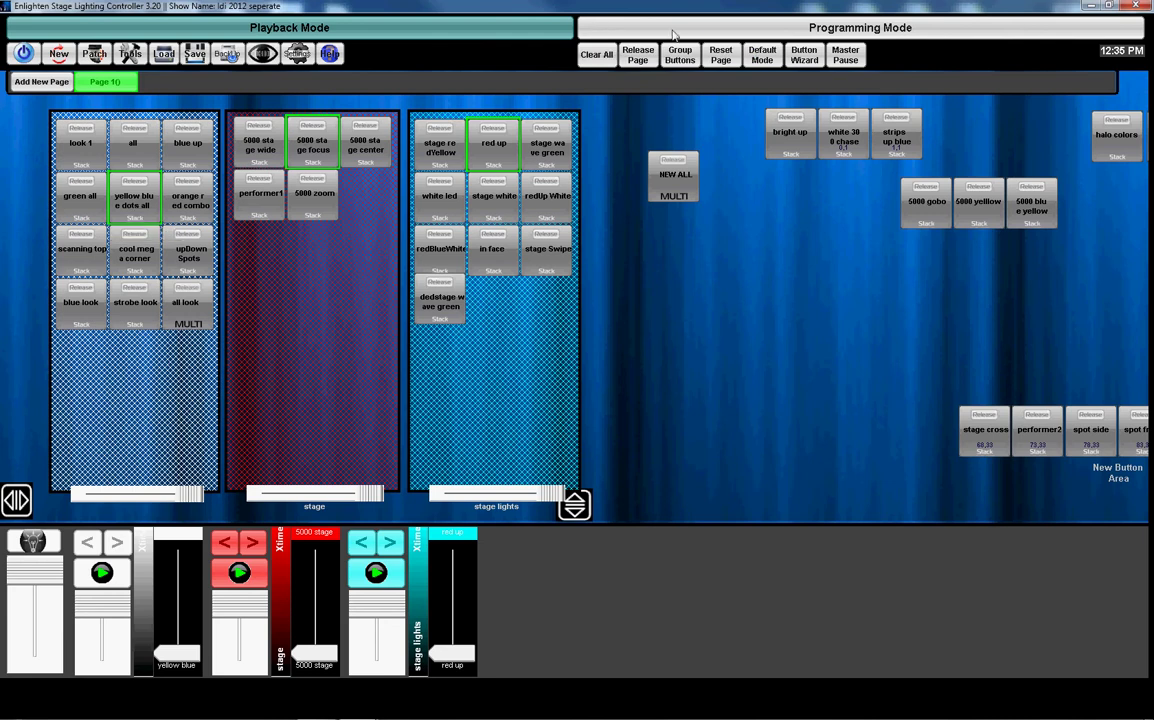
pyautogui.click(614, 30)
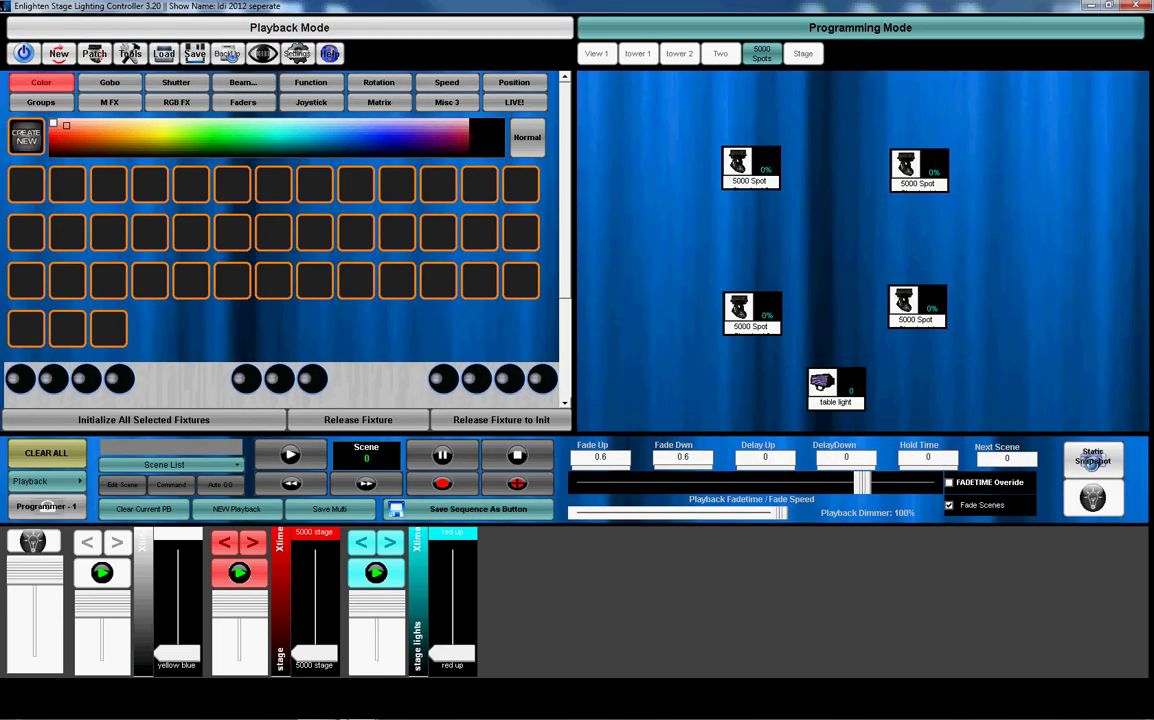
pyautogui.click(357, 707)
pyautogui.click(425, 565)
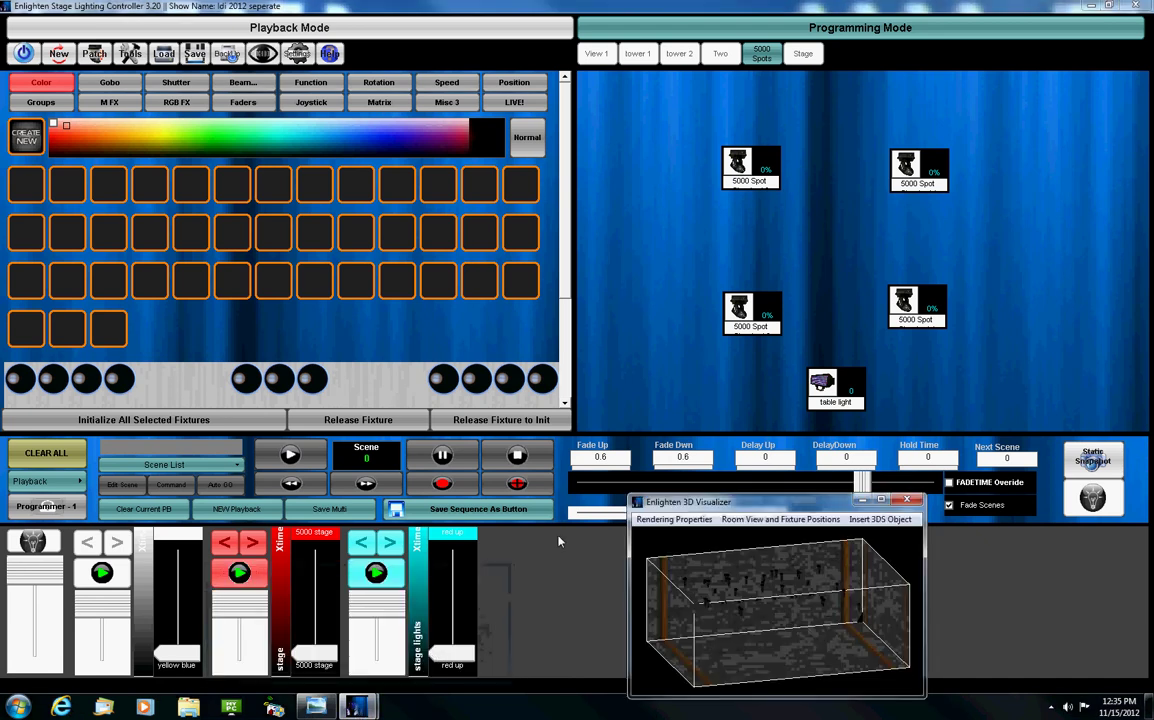
# In Playback Mode, run yellow blue dots all, 5000 stage focus and red up, and move the 3D Visualizer above the playback faders
pyautogui.click(515, 32)
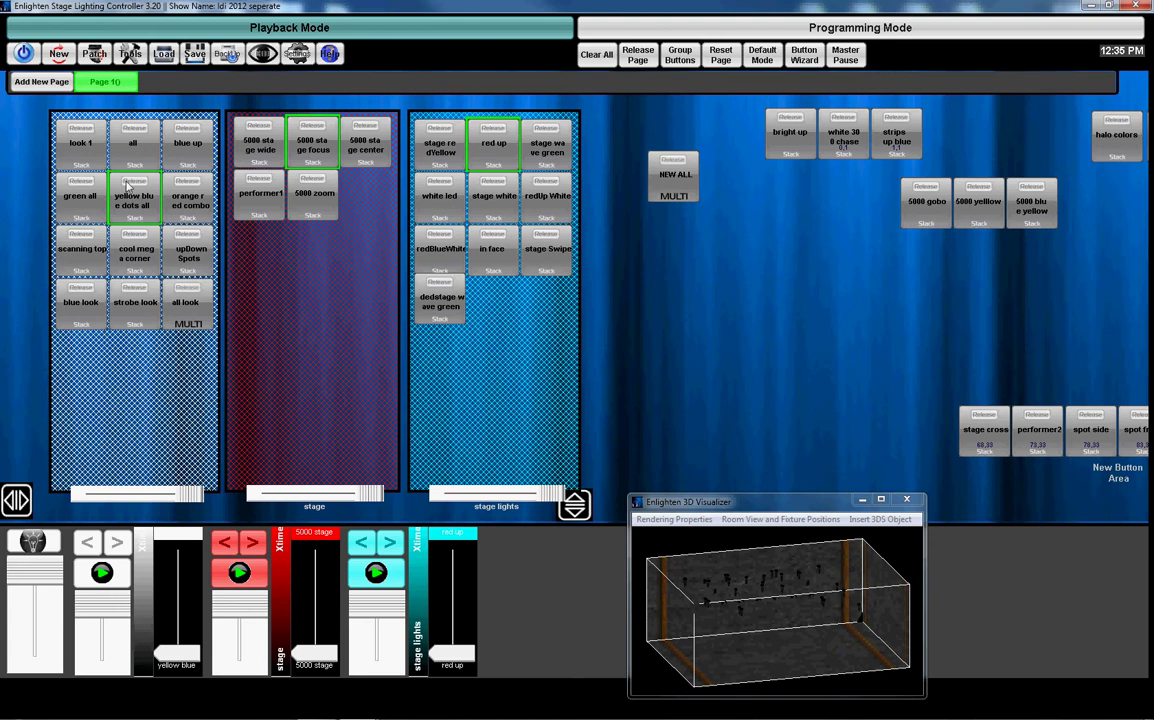
pyautogui.click(305, 140)
pyautogui.click(490, 140)
pyautogui.moveTo(790, 503); pyautogui.dragTo(810, 255)
pyautogui.moveTo(705, 303); pyautogui.dragTo(731, 327)
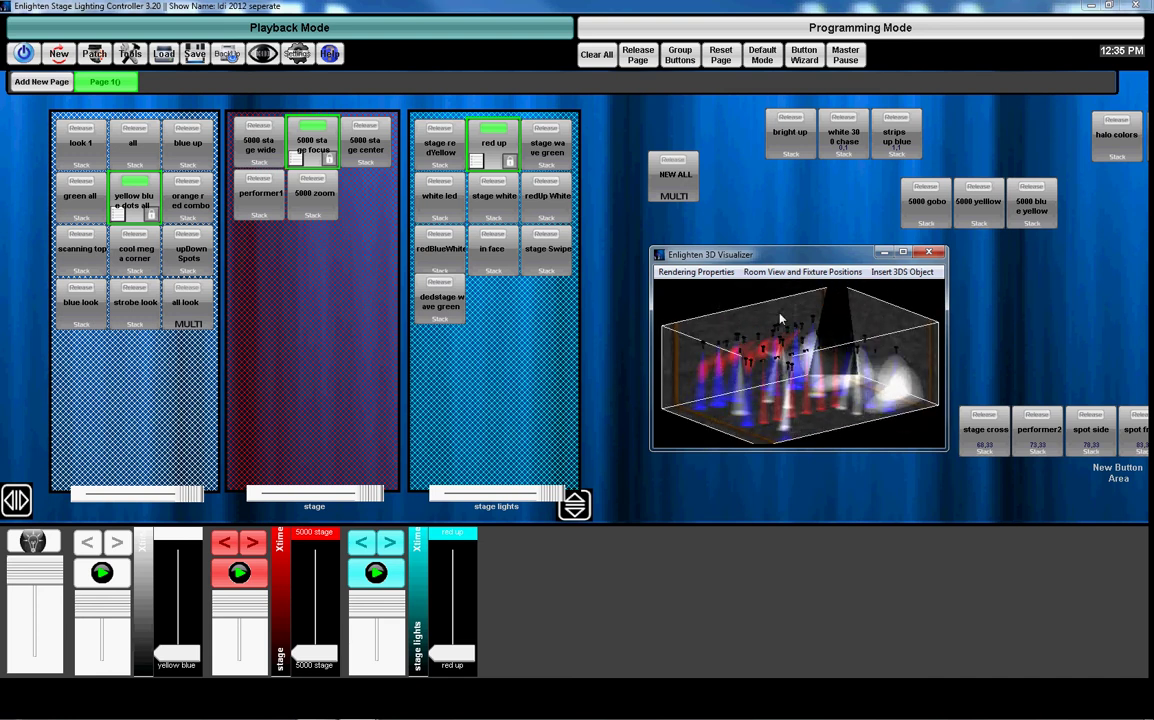
# In Programming Mode, view the fixtures of playbacks yellow blue dots all, 5000 stage focus and red up, one after another
pyautogui.click(690, 30)
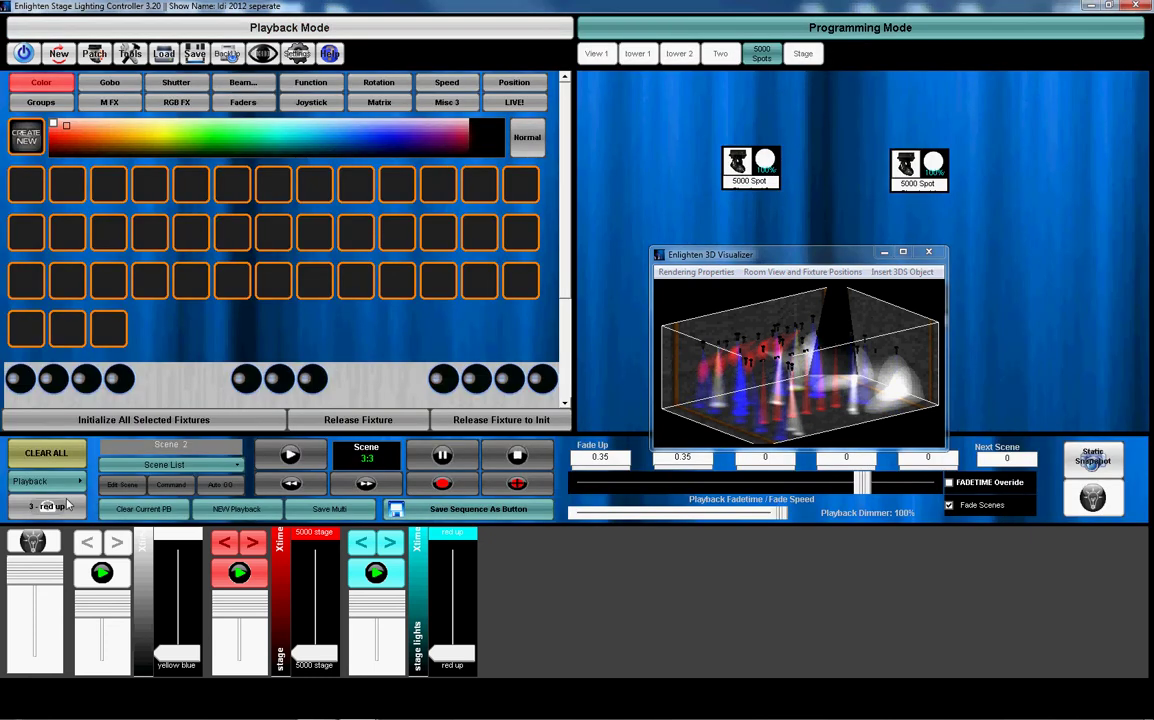
pyautogui.click(68, 490)
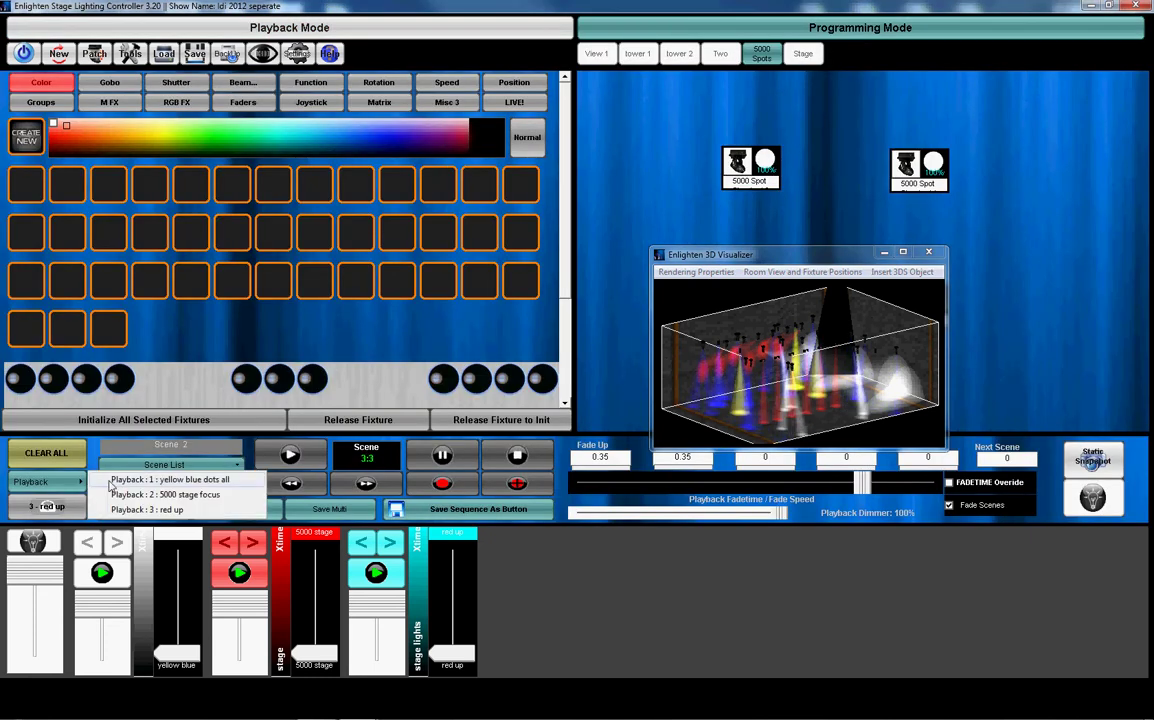
pyautogui.click(112, 480)
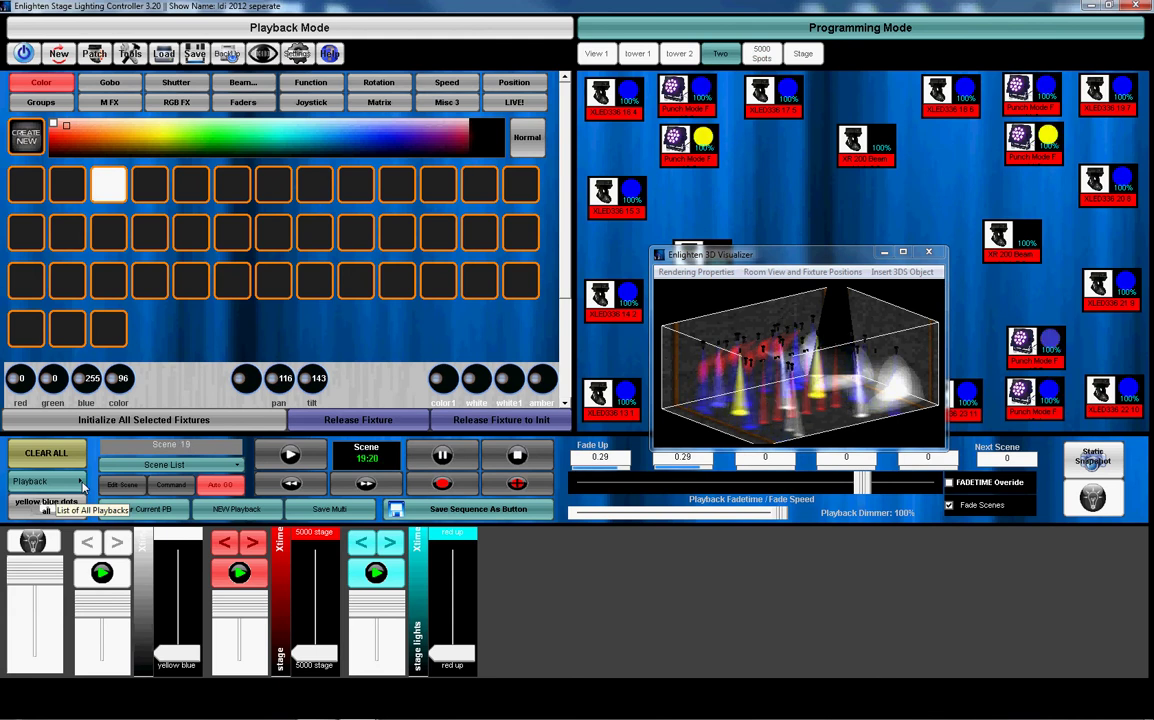
pyautogui.click(83, 483)
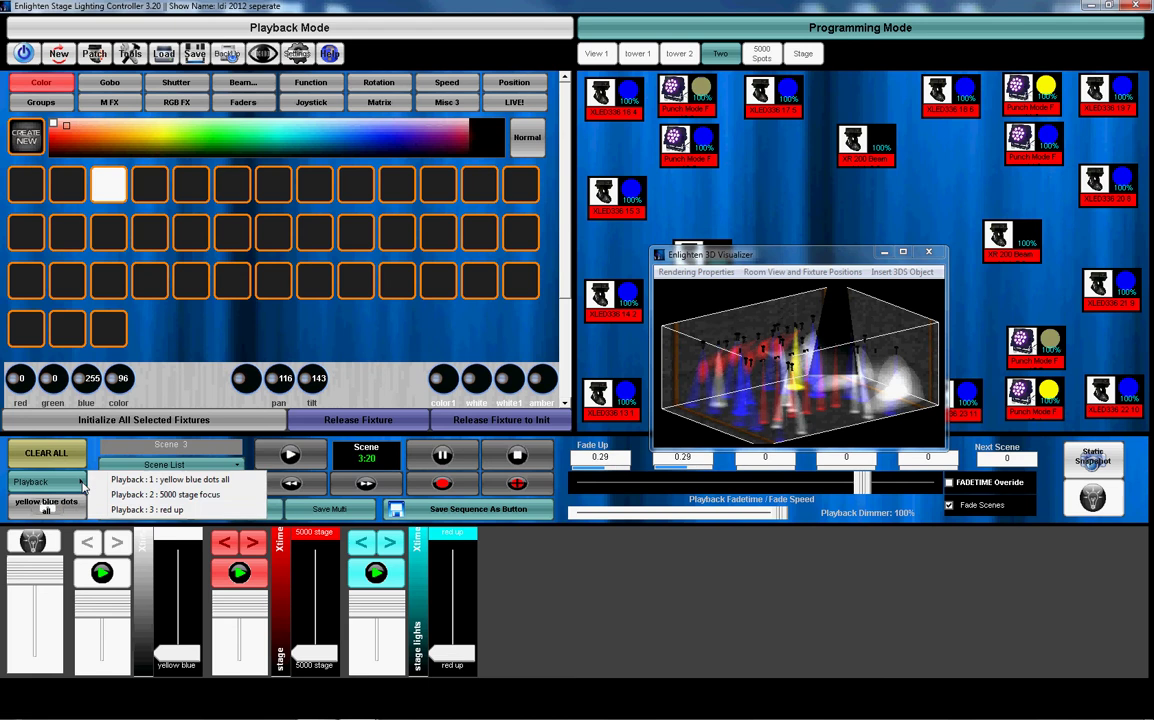
pyautogui.click(150, 495)
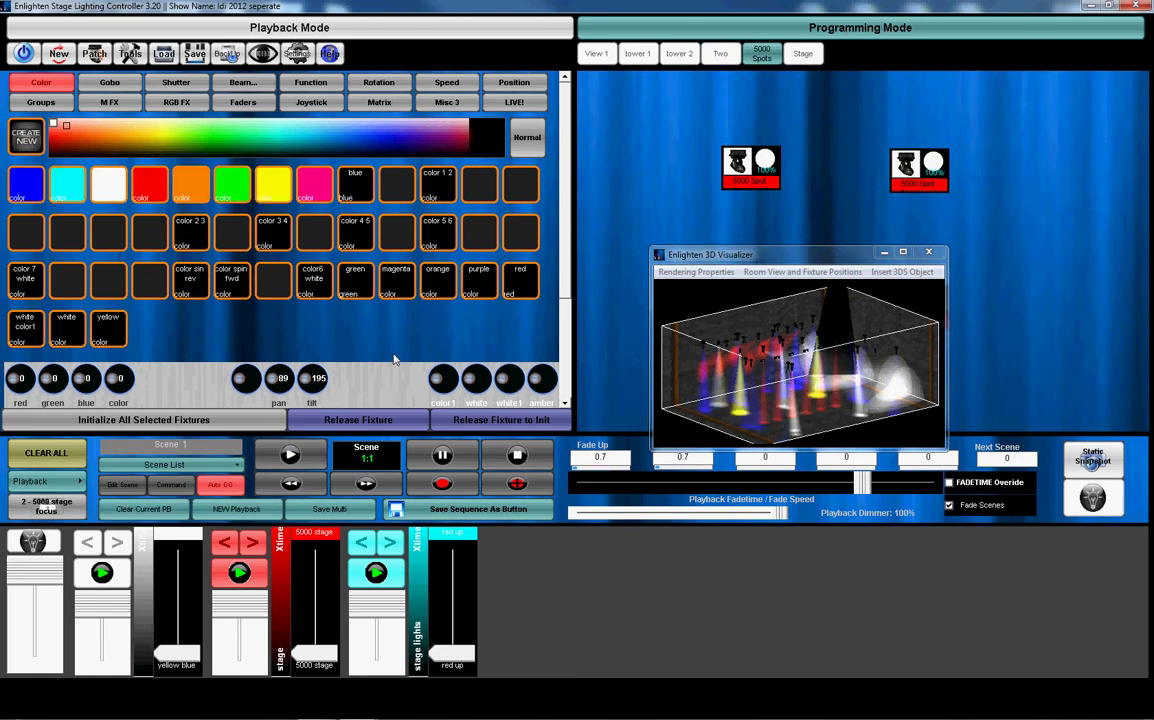
pyautogui.click(60, 484)
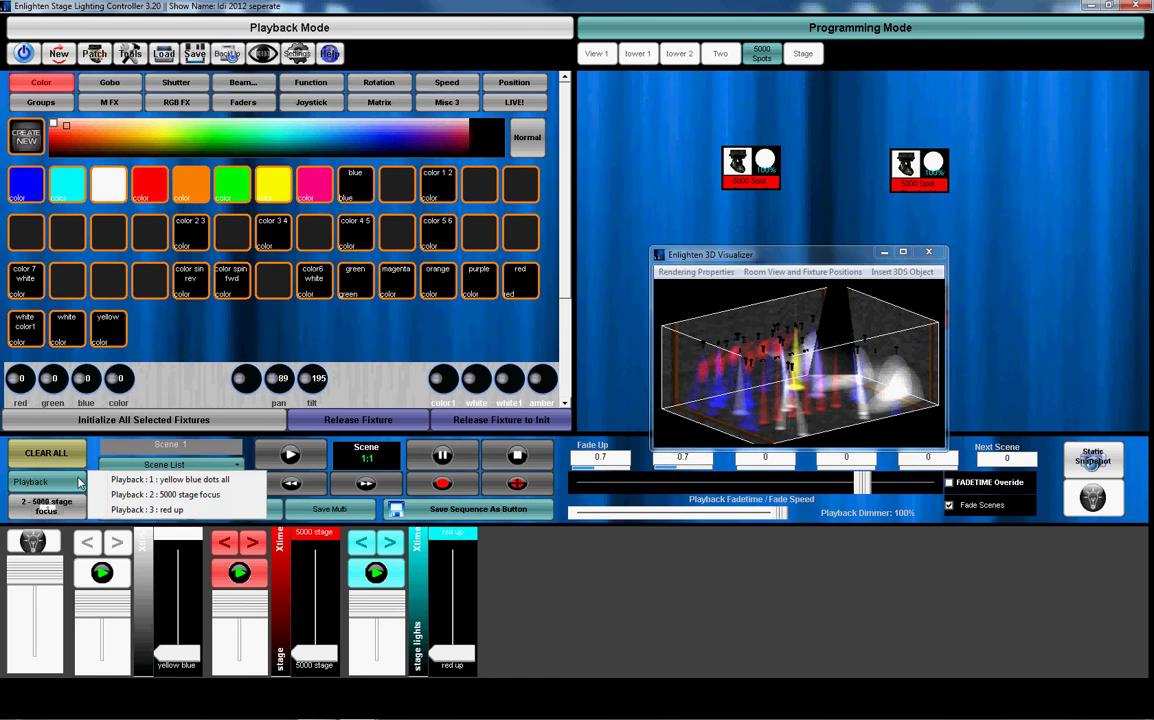
pyautogui.click(155, 512)
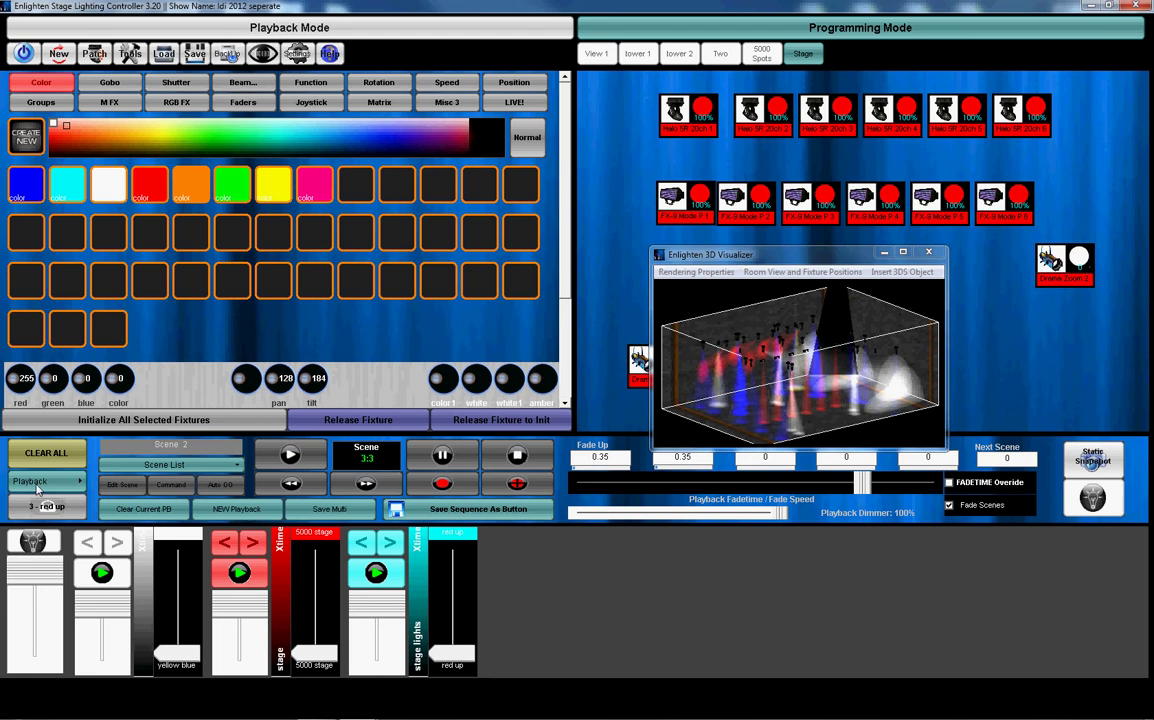
# Save all active playbacks as a multi button named NEW MULTI ALL and place it beside the NEW ALL button
pyautogui.click(330, 509)
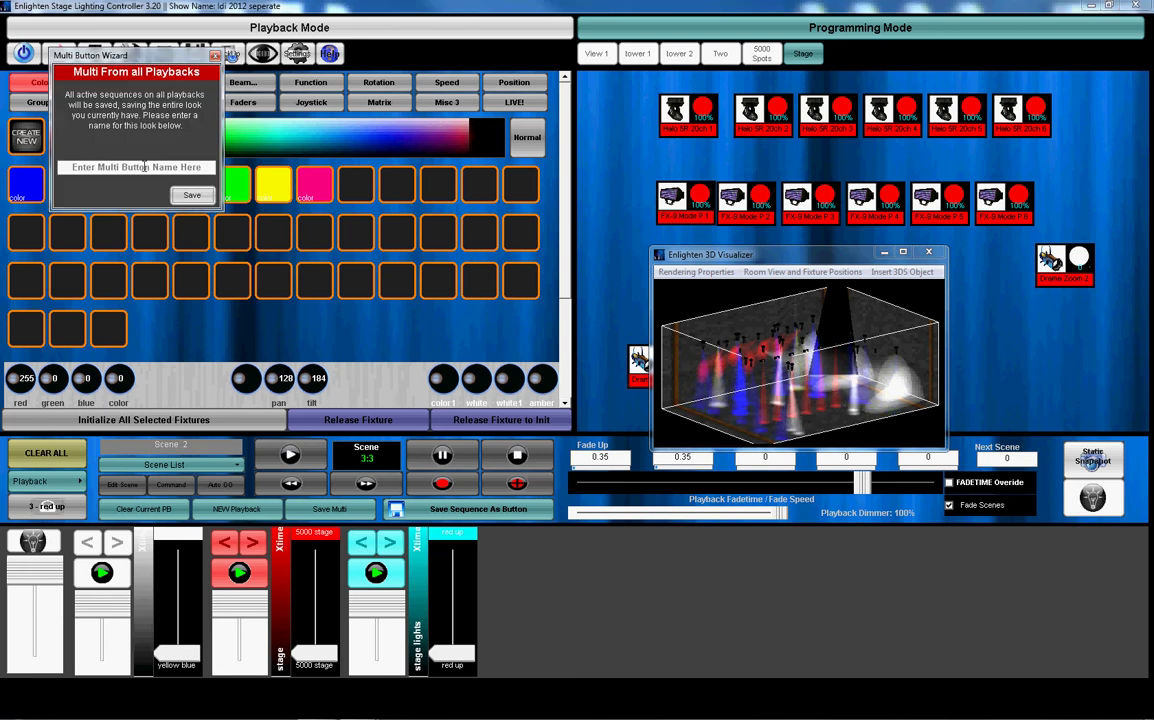
pyautogui.write('NEW MU')
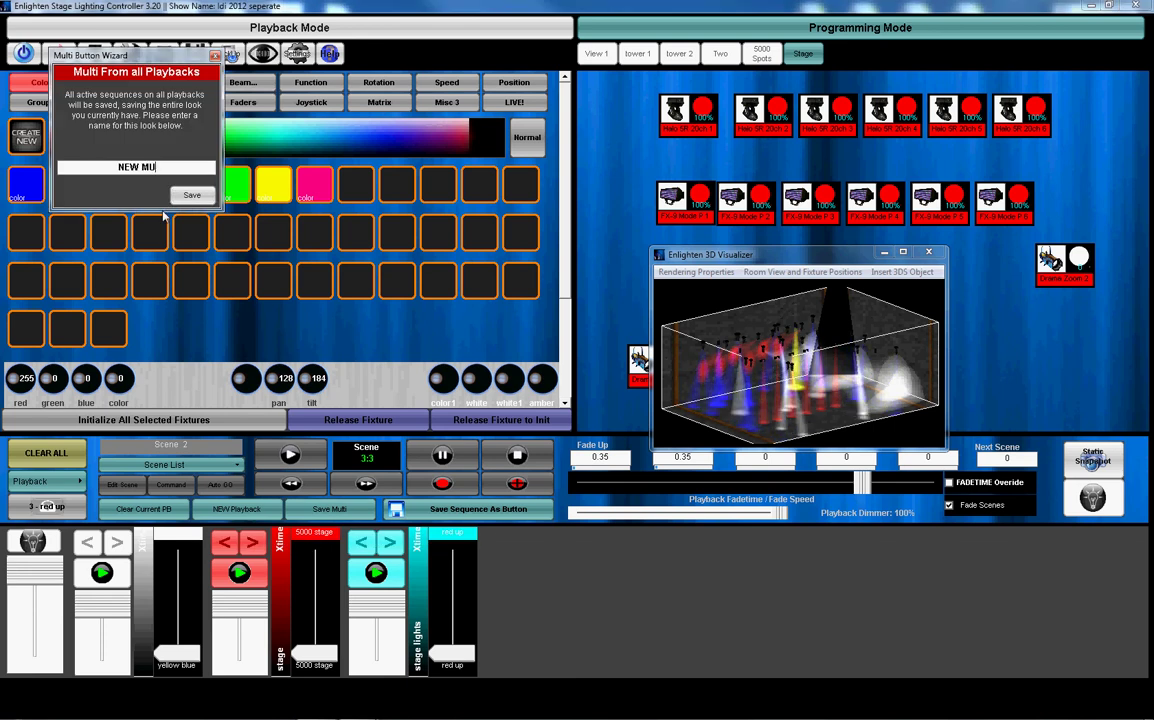
pyautogui.write('LTIALL')
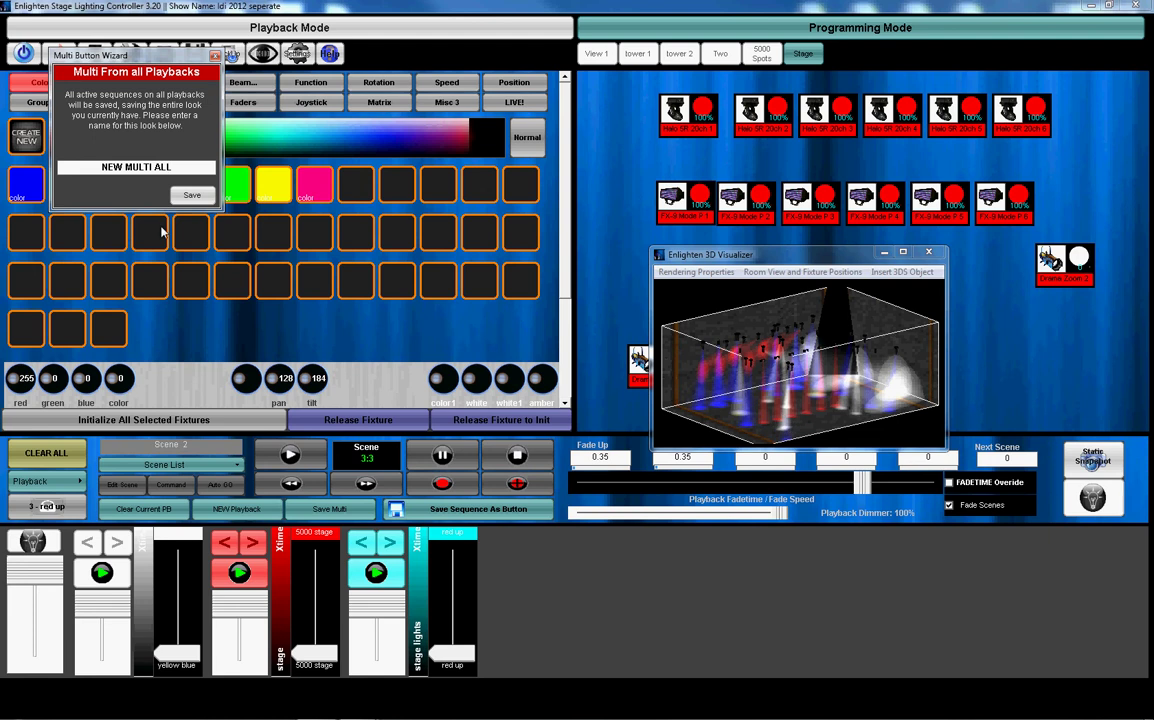
pyautogui.click(188, 197)
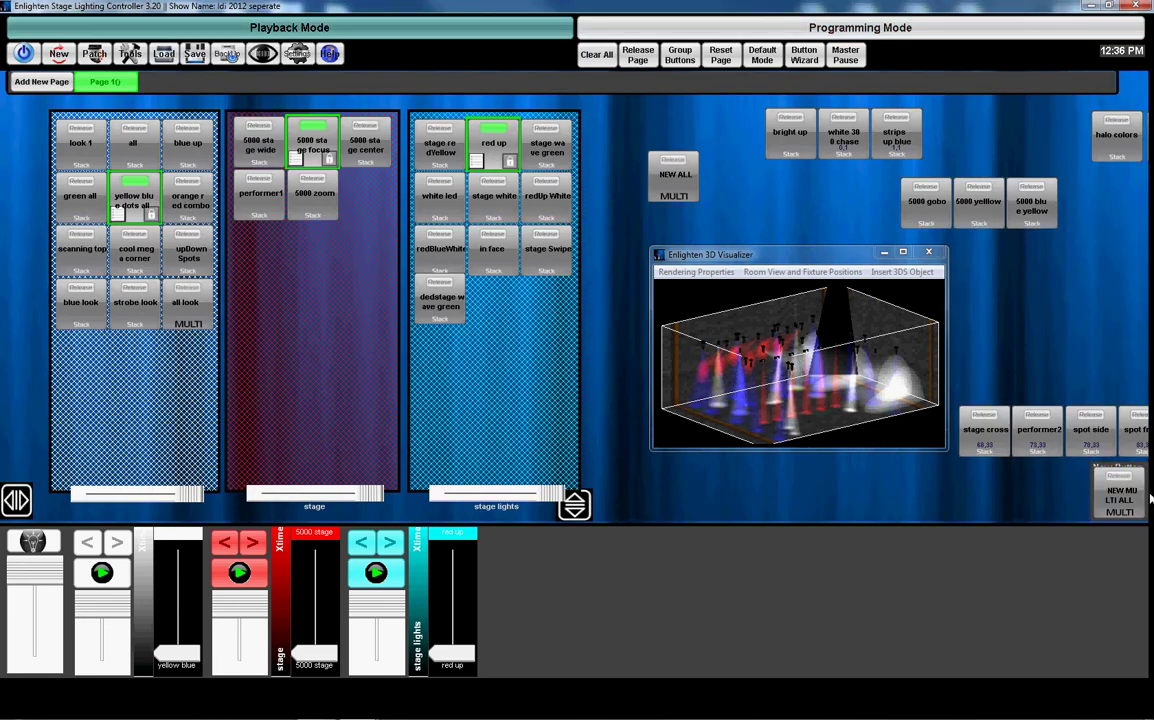
pyautogui.moveTo(1133, 500); pyautogui.dragTo(703, 157)
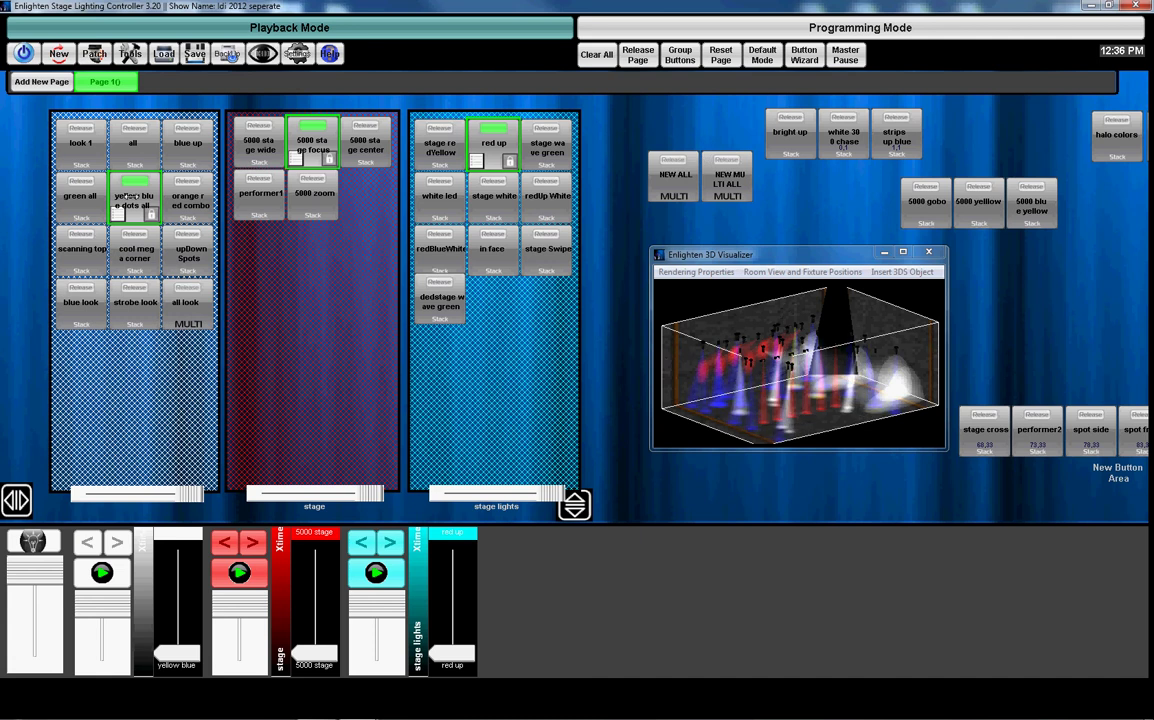
# Release the yellow blue dots all, 5000 stage focus and red up looks, and run the NEW MULTI ALL button
pyautogui.click(129, 197)
pyautogui.click(312, 145)
pyautogui.click(493, 143)
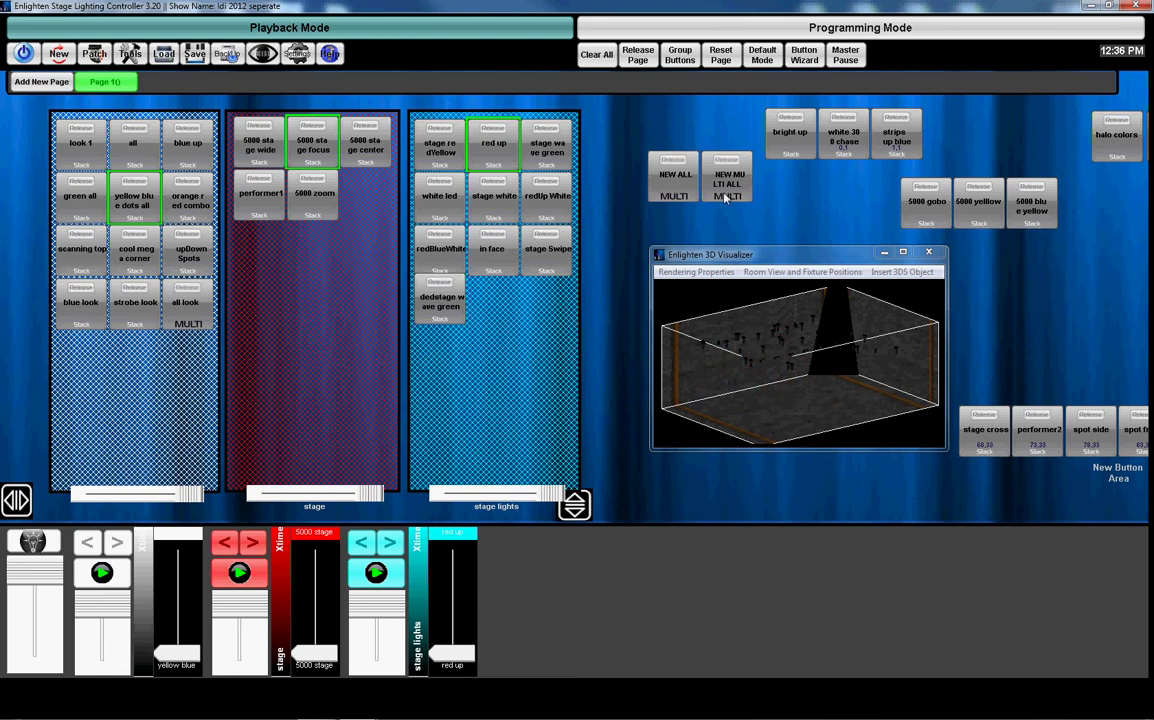
pyautogui.click(727, 197)
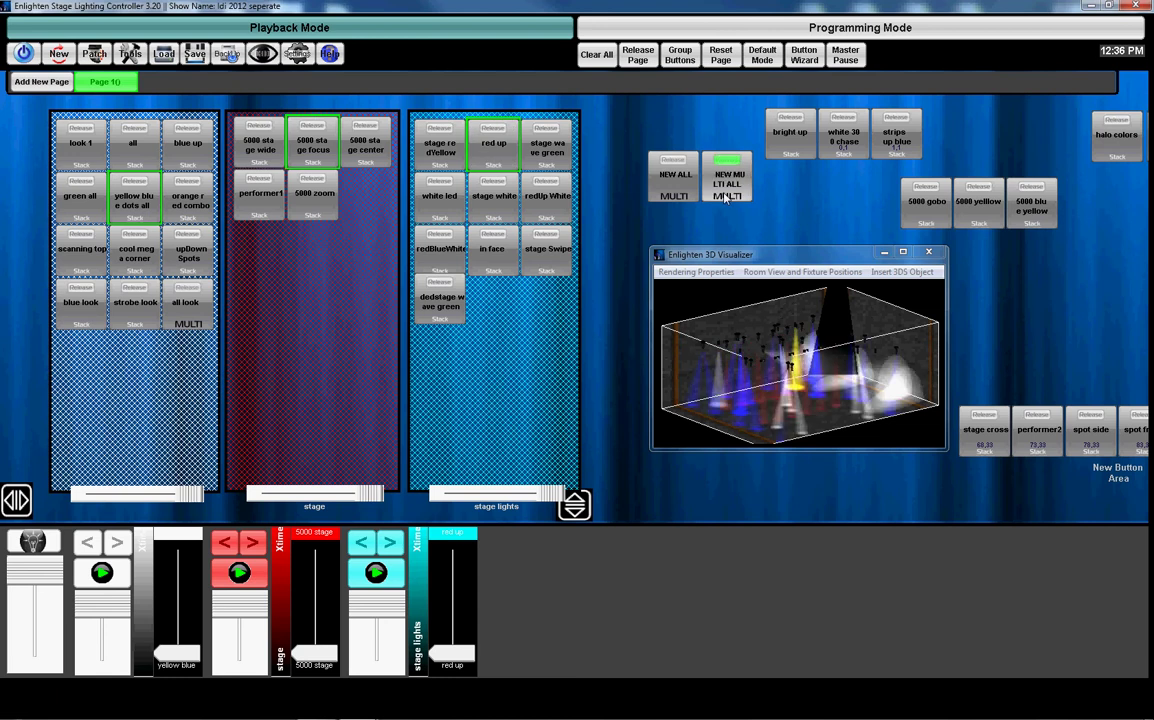
pyautogui.click(663, 198)
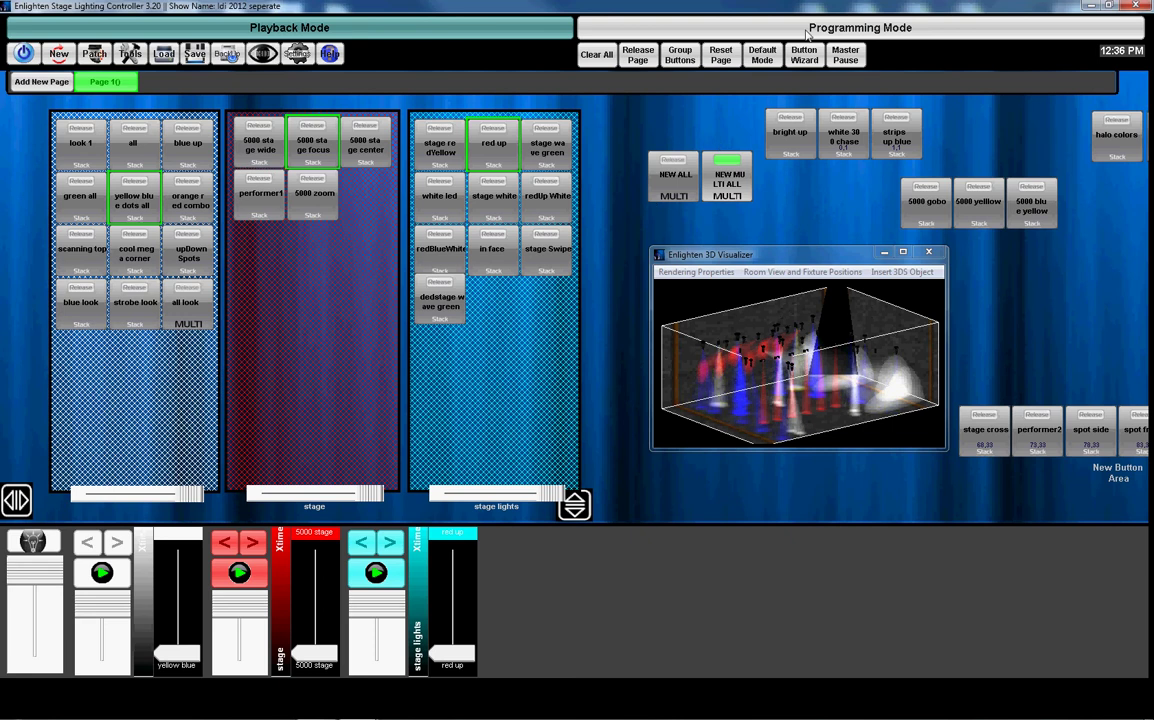
# In Programming Mode, go through the NEW MULTI ALL playbacks and make playback 3 the current one
pyautogui.click(45, 481)
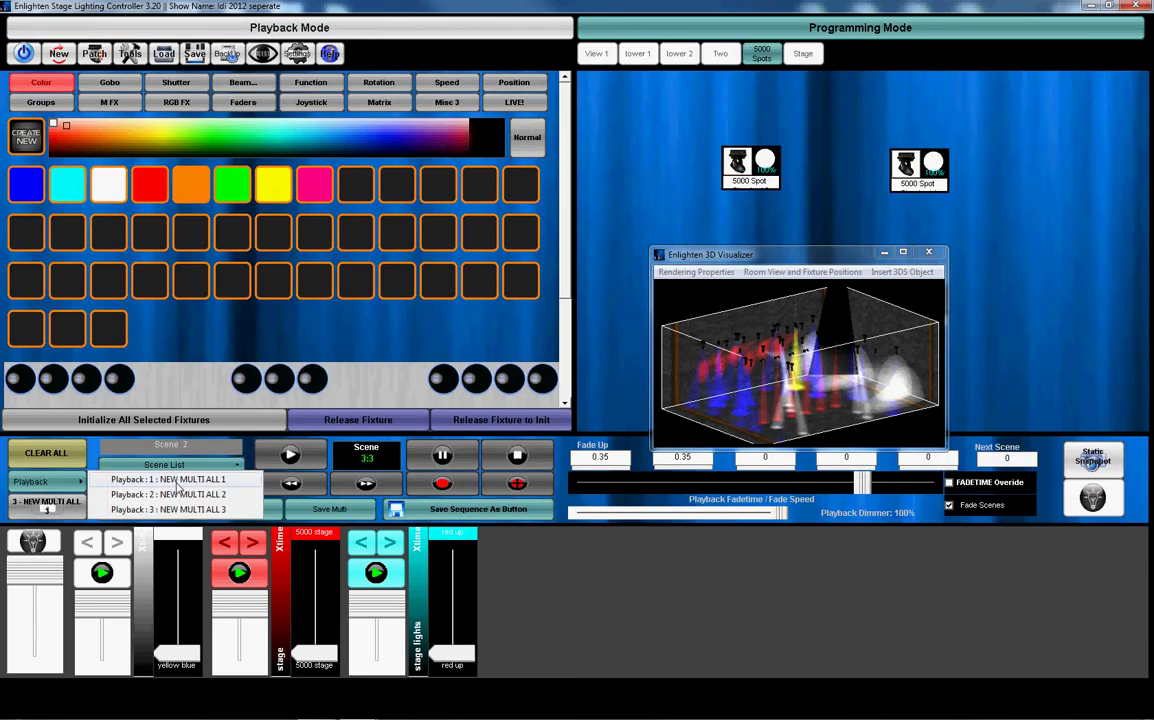
pyautogui.click(150, 432)
pyautogui.click(45, 481)
pyautogui.click(157, 495)
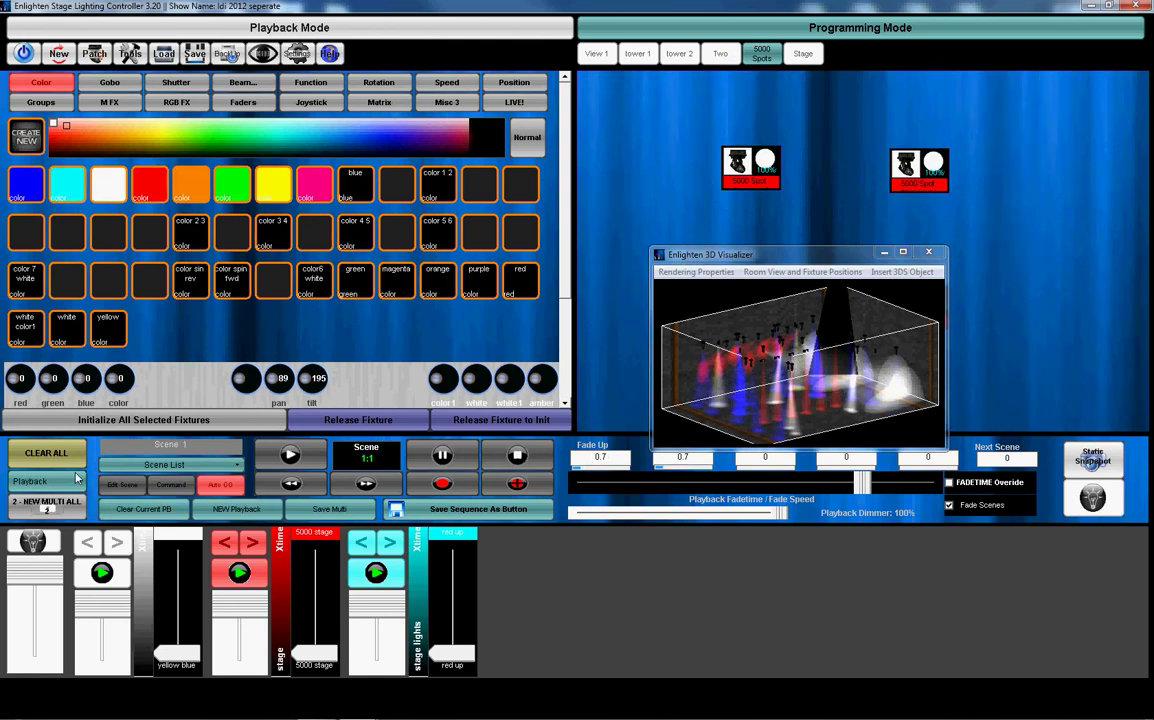
pyautogui.click(168, 509)
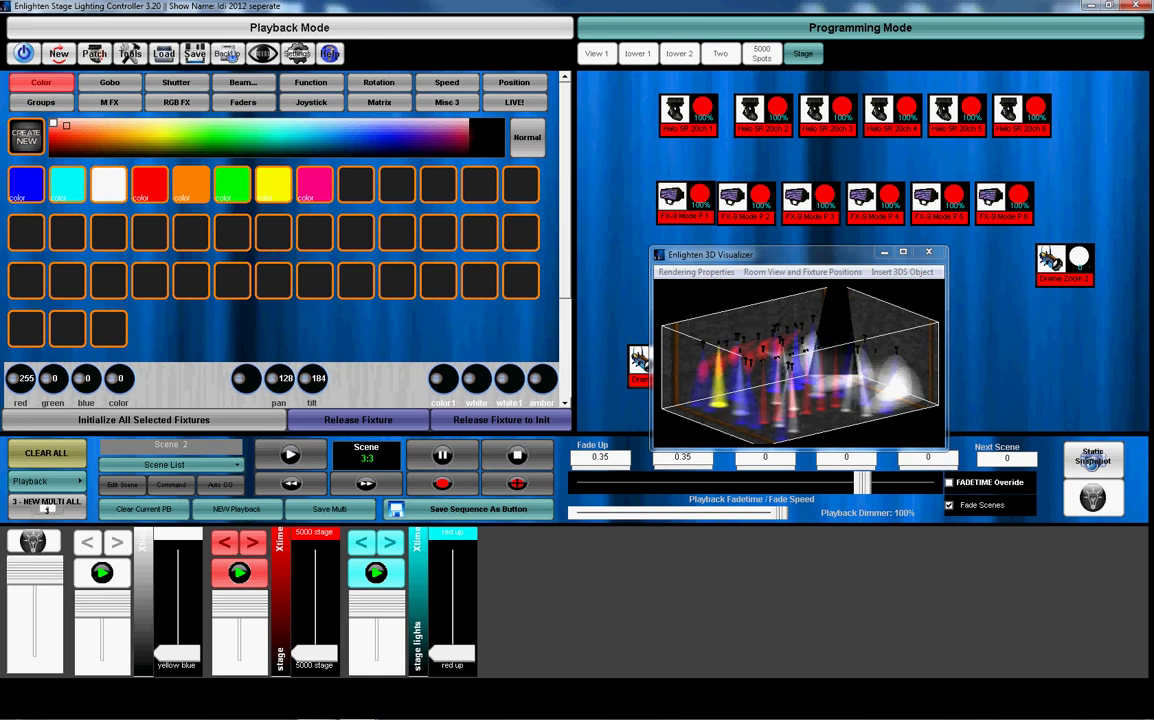
# Check the Control Wing picture, and back in the controller set the selected Halo SR fixtures to pan 131 and tilt 197
pyautogui.click(316, 700)
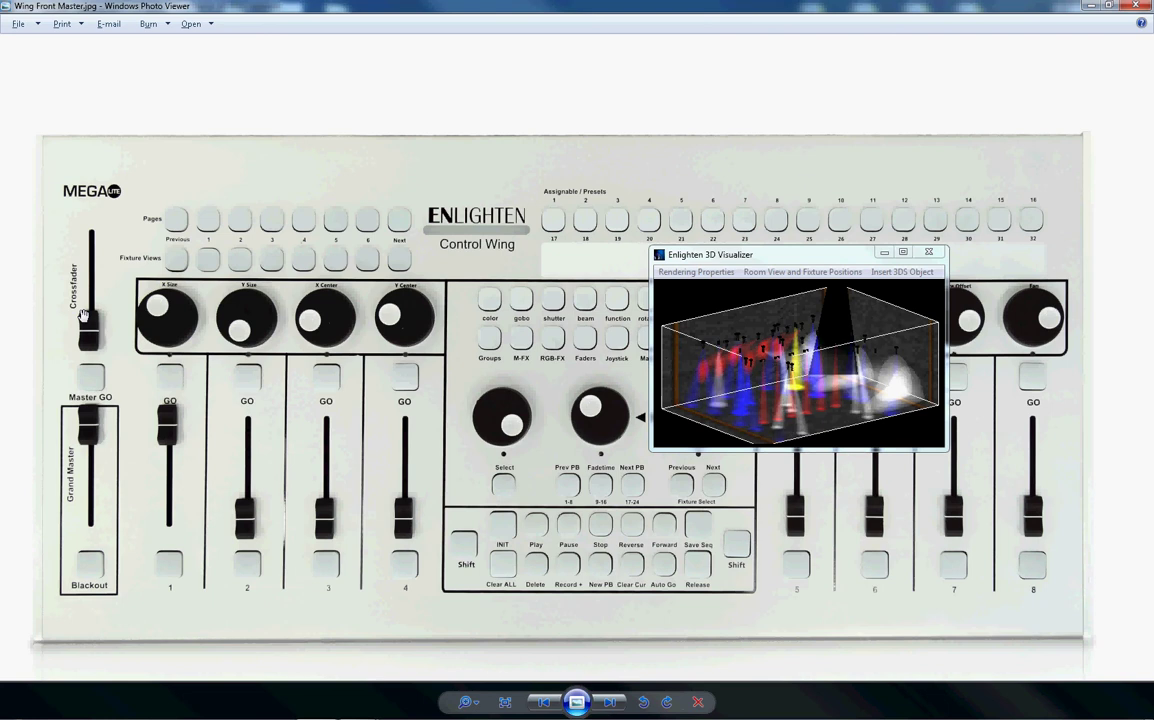
pyautogui.click(343, 660)
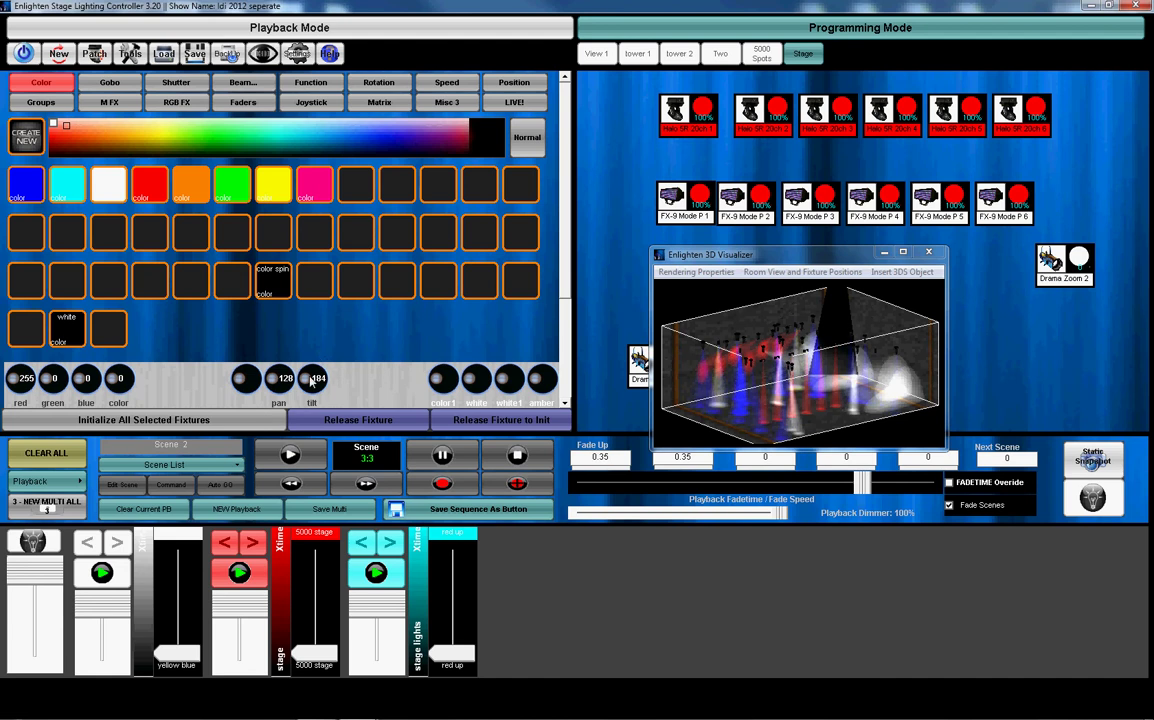
pyautogui.moveTo(318, 390); pyautogui.dragTo(323, 312)
pyautogui.moveTo(318, 378); pyautogui.dragTo(318, 388)
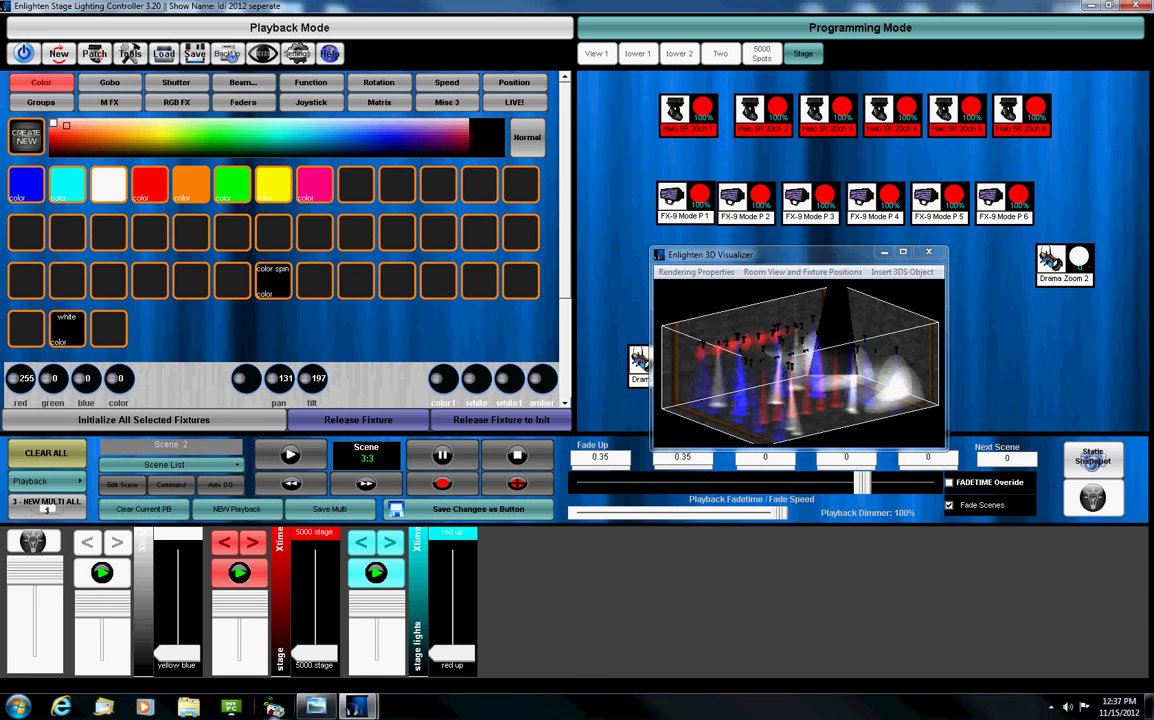
# Move the 3D Visualizer clear of the fixture view, look at the Control Wing picture again and return to the lighting controller
pyautogui.click(317, 707)
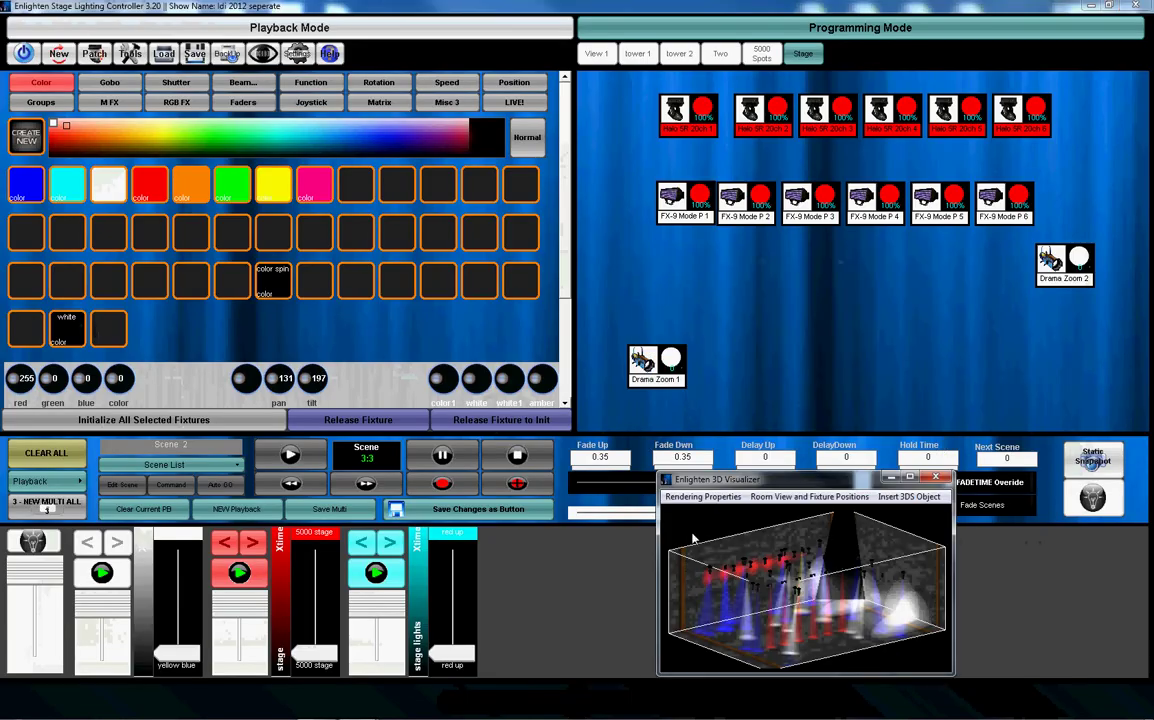
pyautogui.click(317, 707)
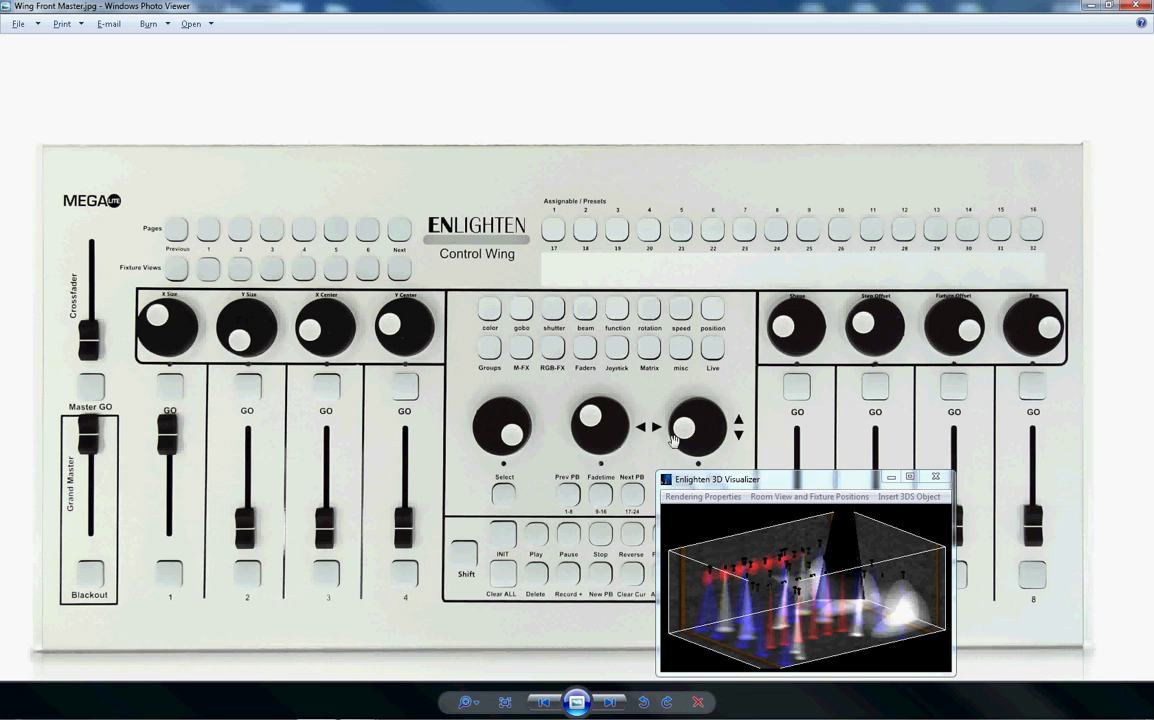
pyautogui.moveTo(358, 707)
pyautogui.click(338, 664)
# Set the color channel of the selected Halo SR fixtures to 25
pyautogui.click(60, 84)
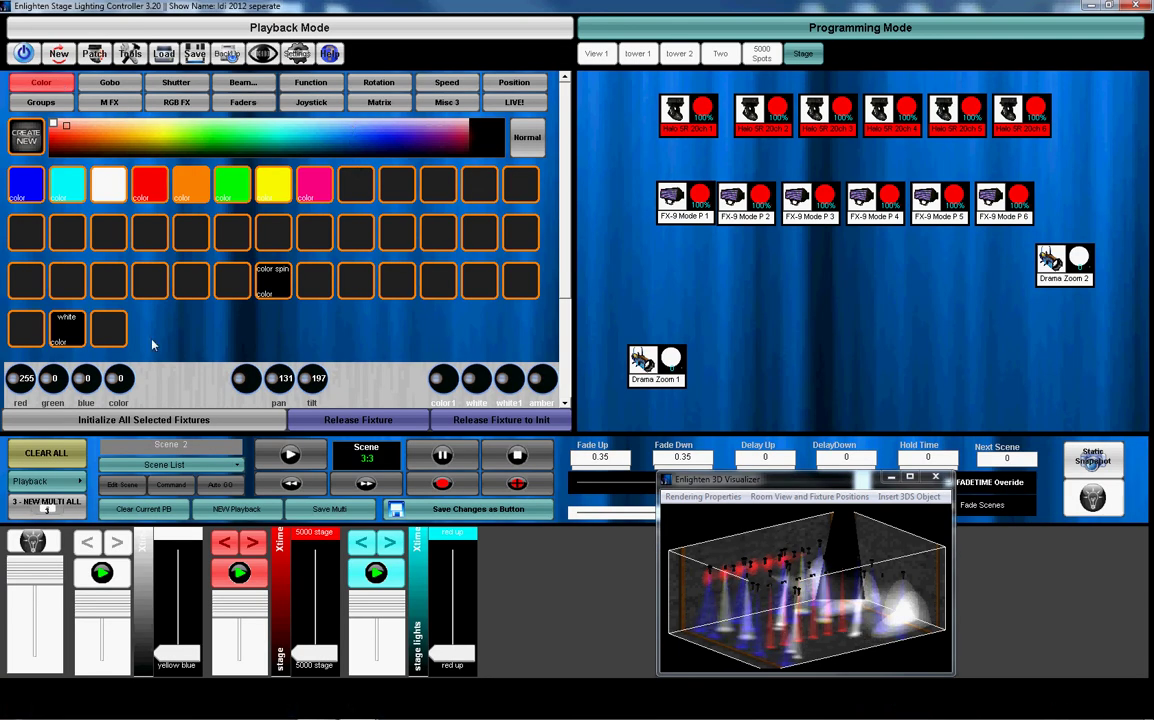
pyautogui.scroll(2, 123, 373)
pyautogui.scroll(1, 124, 401)
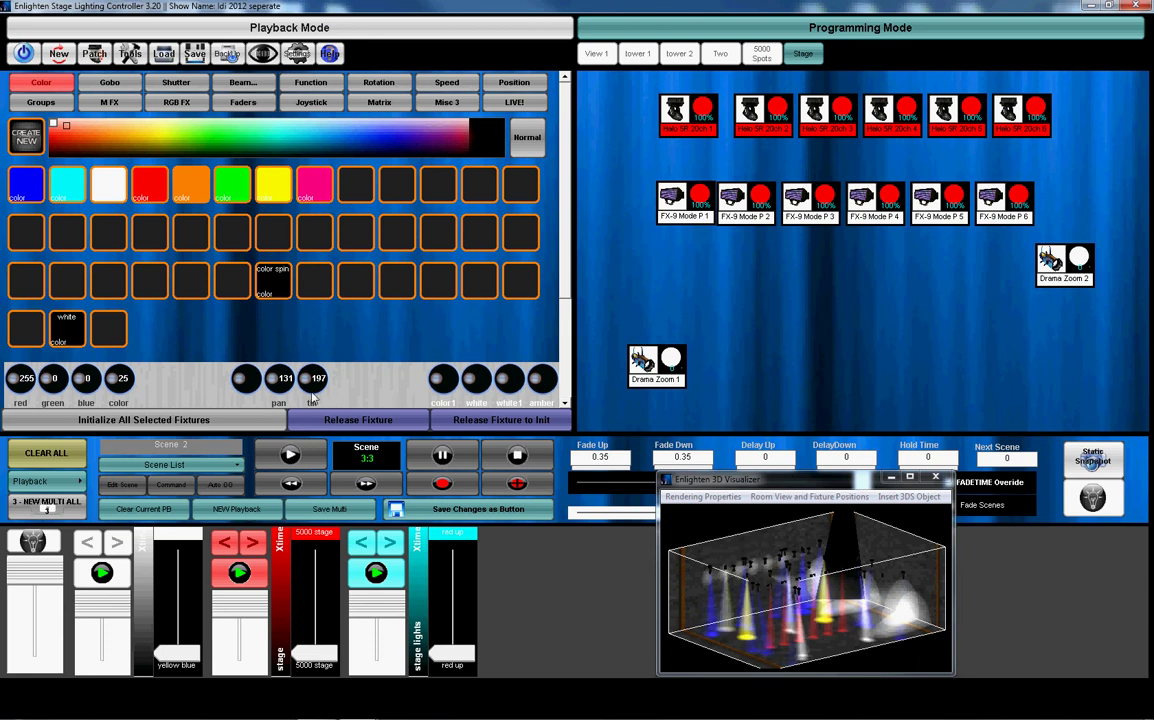
# Look through the gobo, shutter and beam parameters of the selected Halo SR fixtures
pyautogui.click(113, 89)
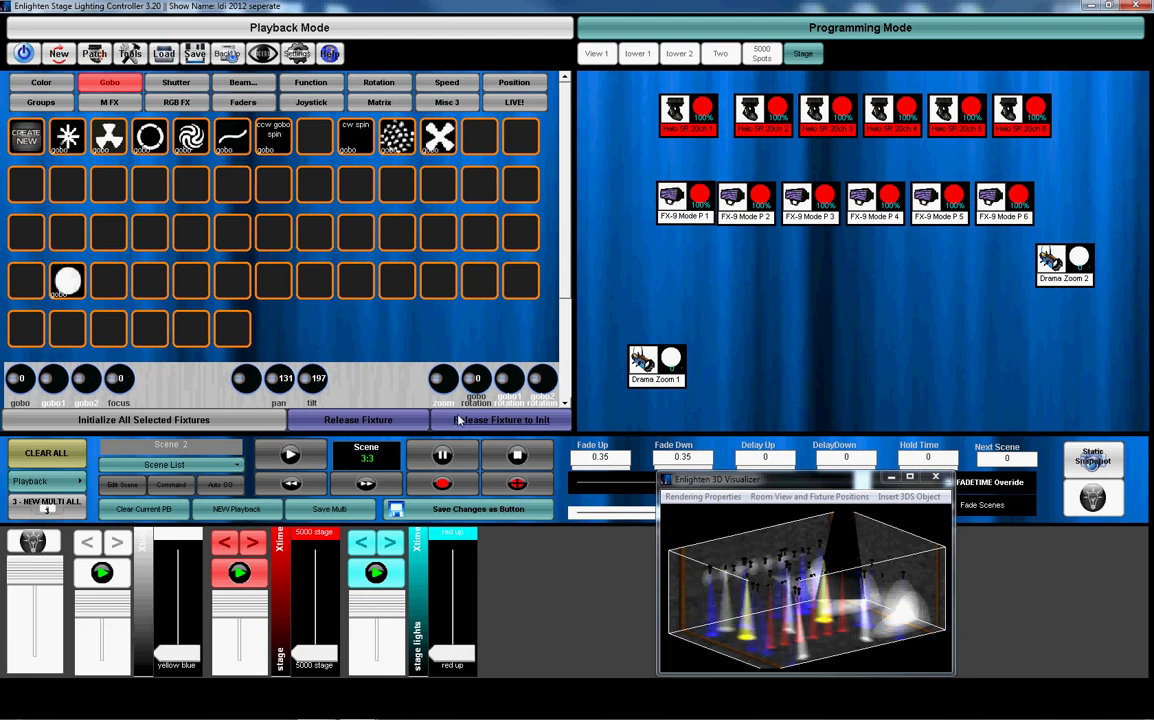
pyautogui.click(200, 85)
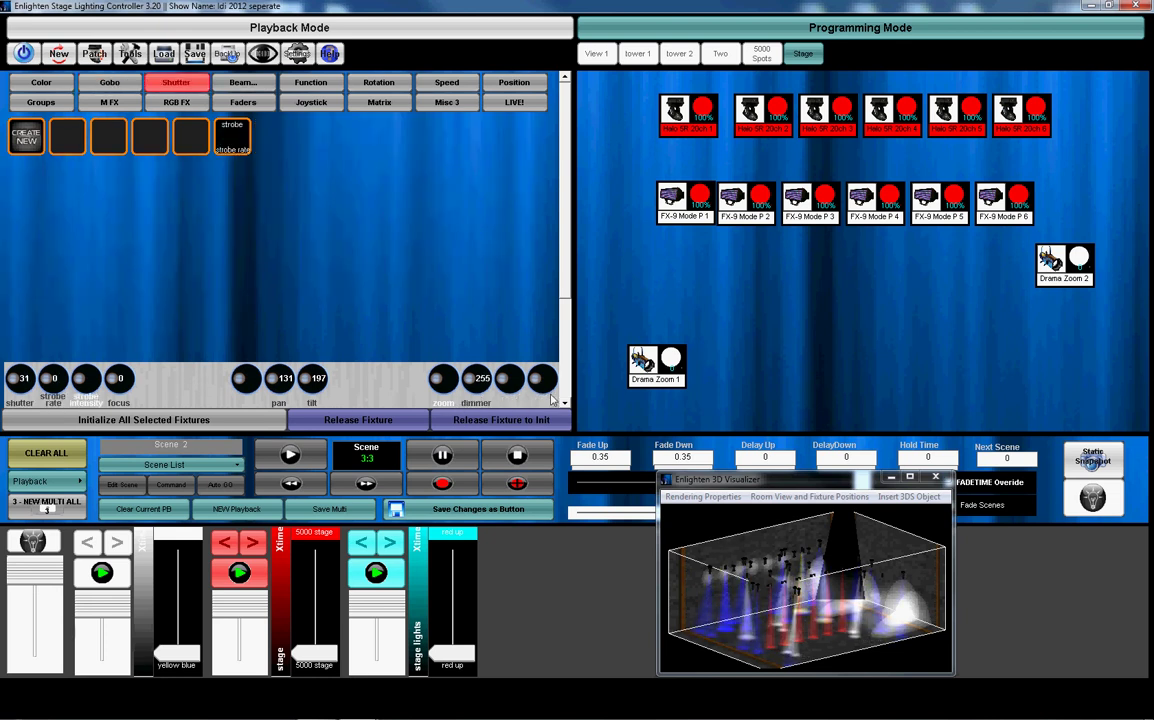
pyautogui.click(241, 86)
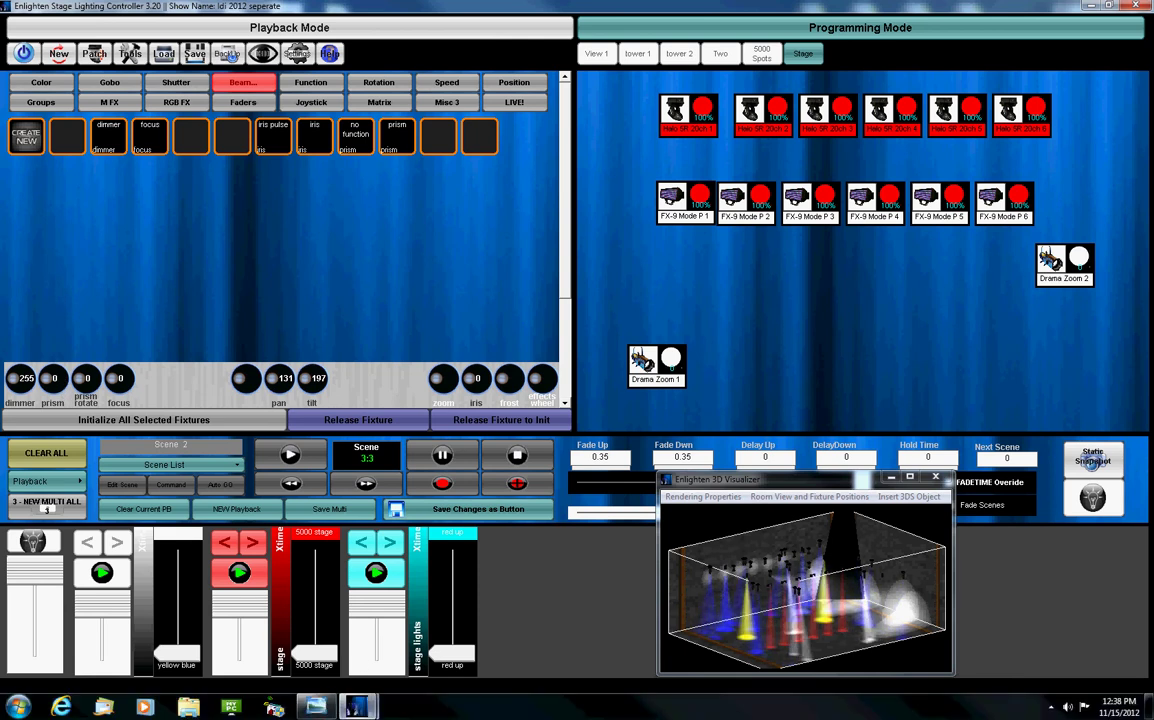
# Switch to the Control Wing picture in Windows Photo Viewer and minimize the 3D Visualizer for an unobstructed view
pyautogui.hotkey('alt', 'Tab')
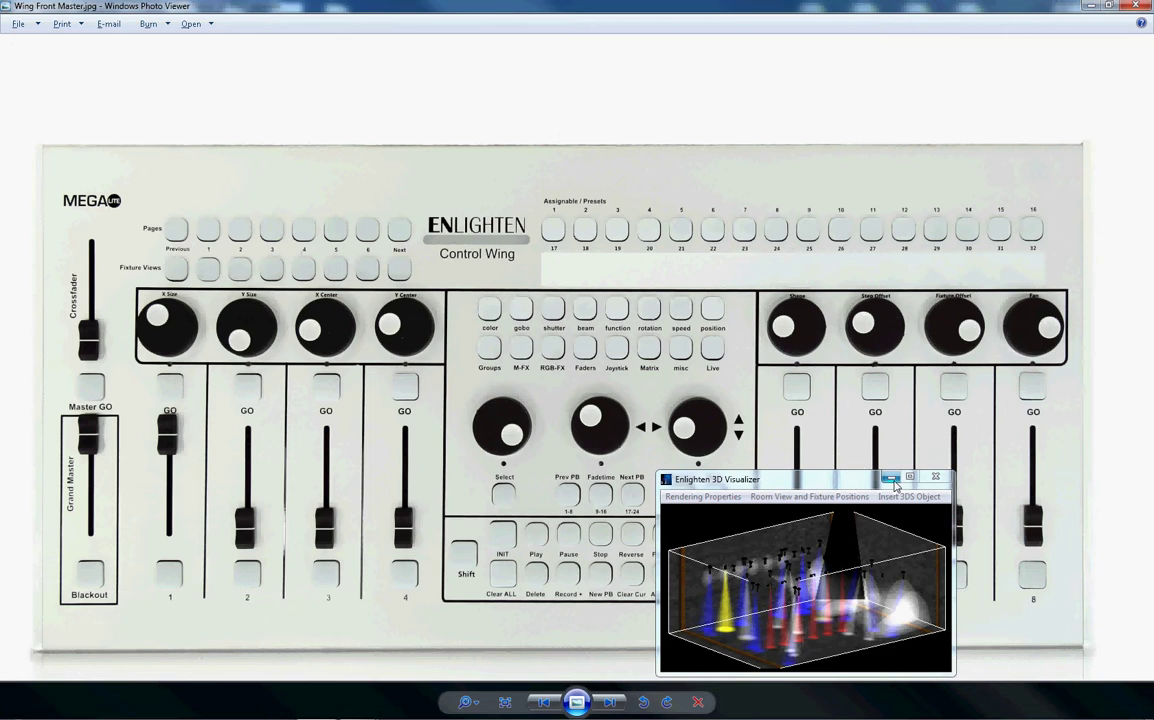
pyautogui.click(313, 706)
pyautogui.click(313, 706)
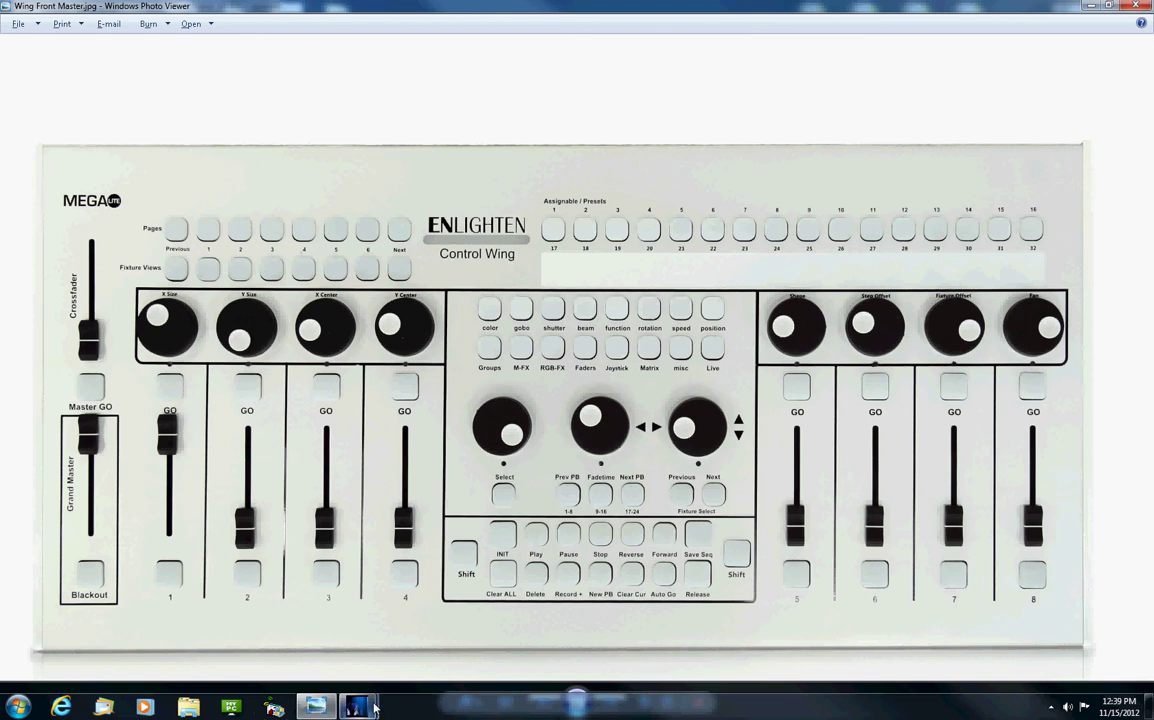
# Return to the lighting controller and expand the button area over the playback fader section in Playback Mode
pyautogui.moveTo(358, 706)
pyautogui.click(355, 632)
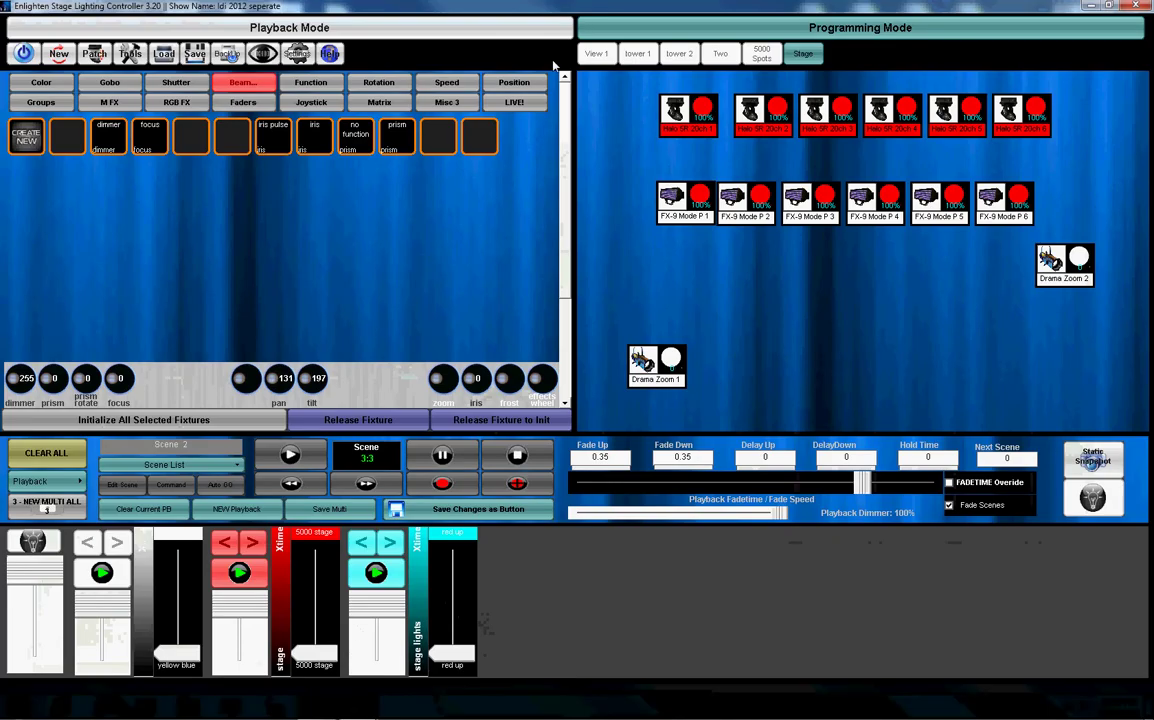
pyautogui.click(289, 27)
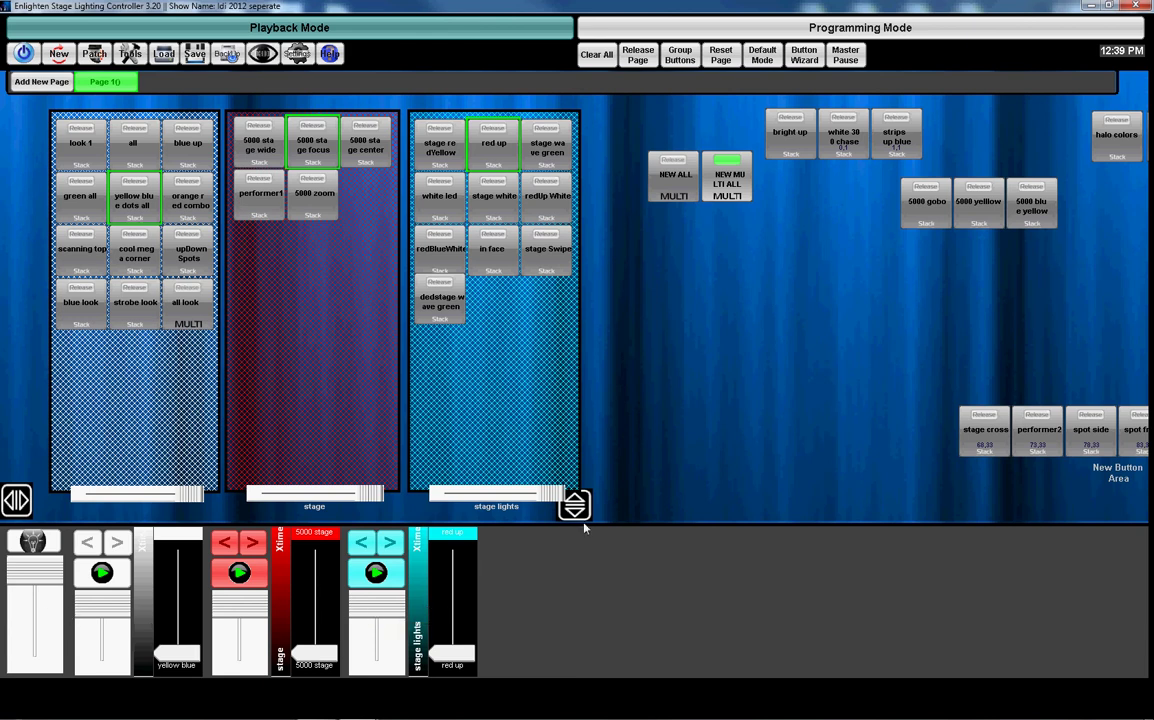
pyautogui.click(575, 507)
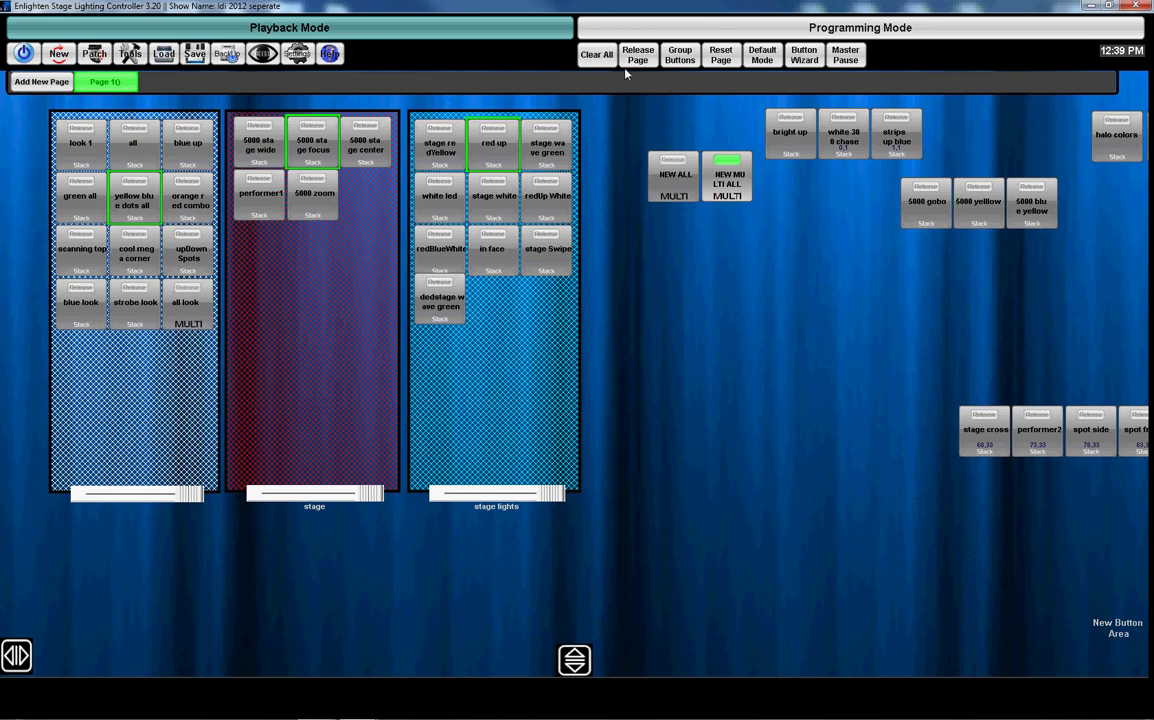
# Return to Programming Mode, restore the 3D Visualizer and place it over the 5000 Spots fixture view
pyautogui.click(634, 31)
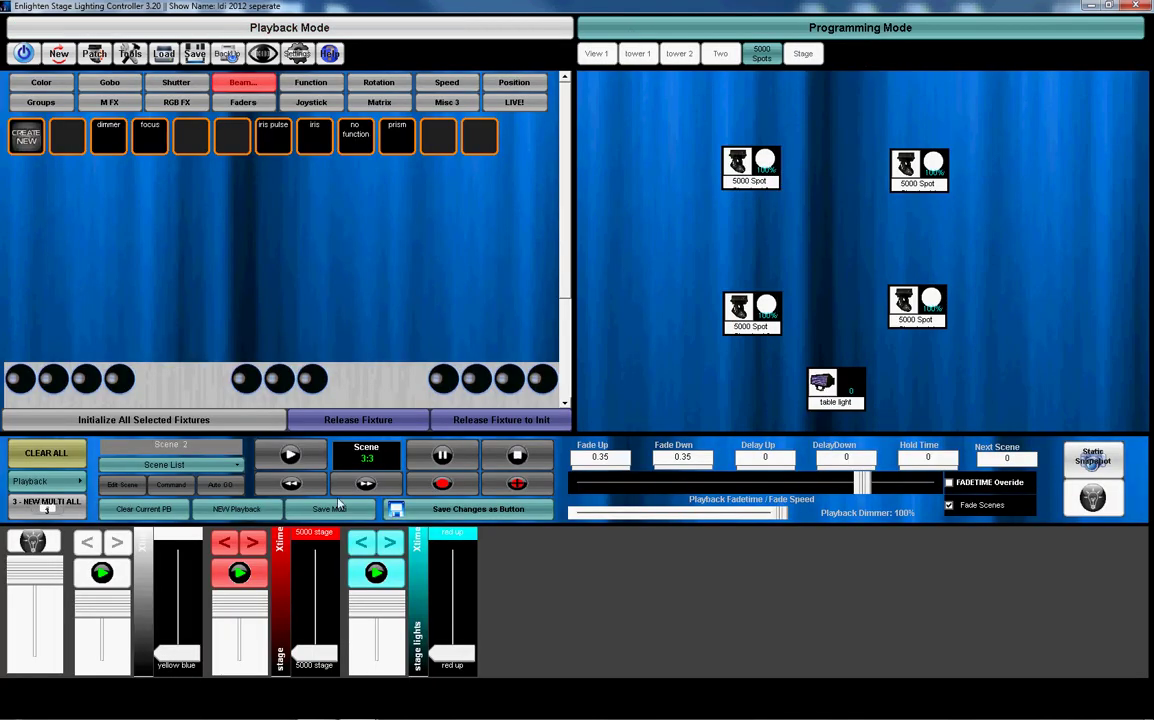
pyautogui.moveTo(356, 707)
pyautogui.click(420, 640)
pyautogui.moveTo(684, 479); pyautogui.dragTo(684, 196)
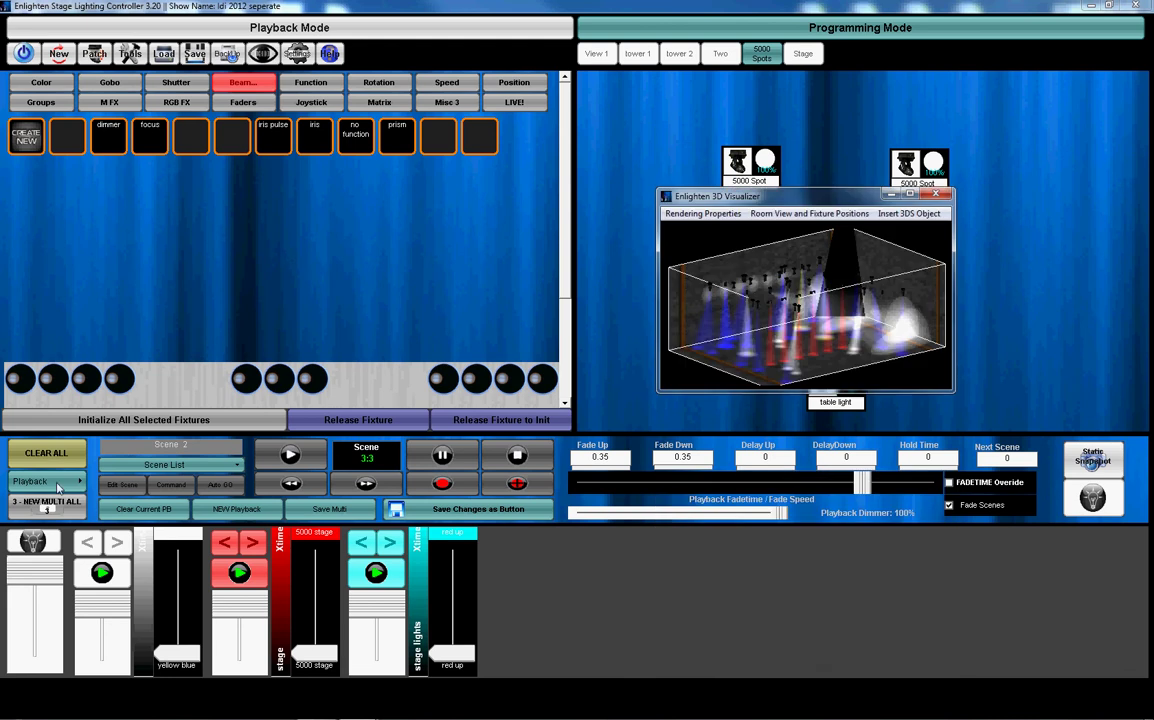
# Run yellow blue dots all and 5000 stage focus in Playback Mode, switch to cool mega corner and back to yellow blue dots all
pyautogui.click(58, 487)
pyautogui.click(417, 35)
pyautogui.click(134, 196)
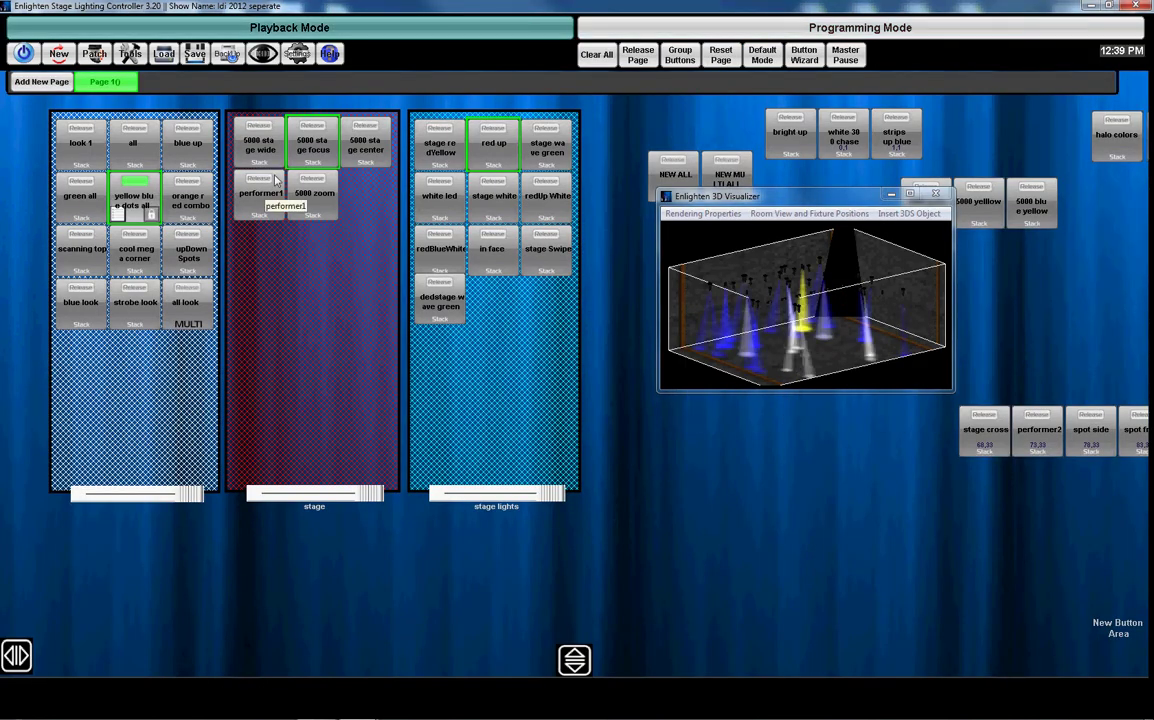
pyautogui.click(311, 158)
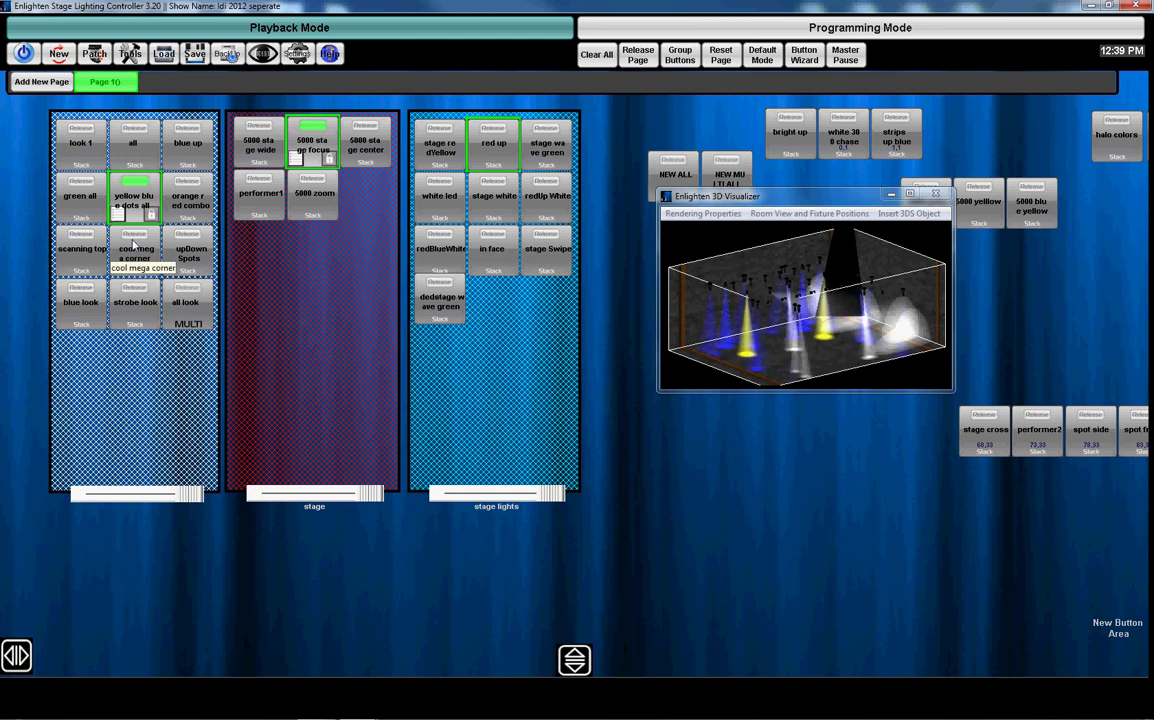
pyautogui.click(133, 240)
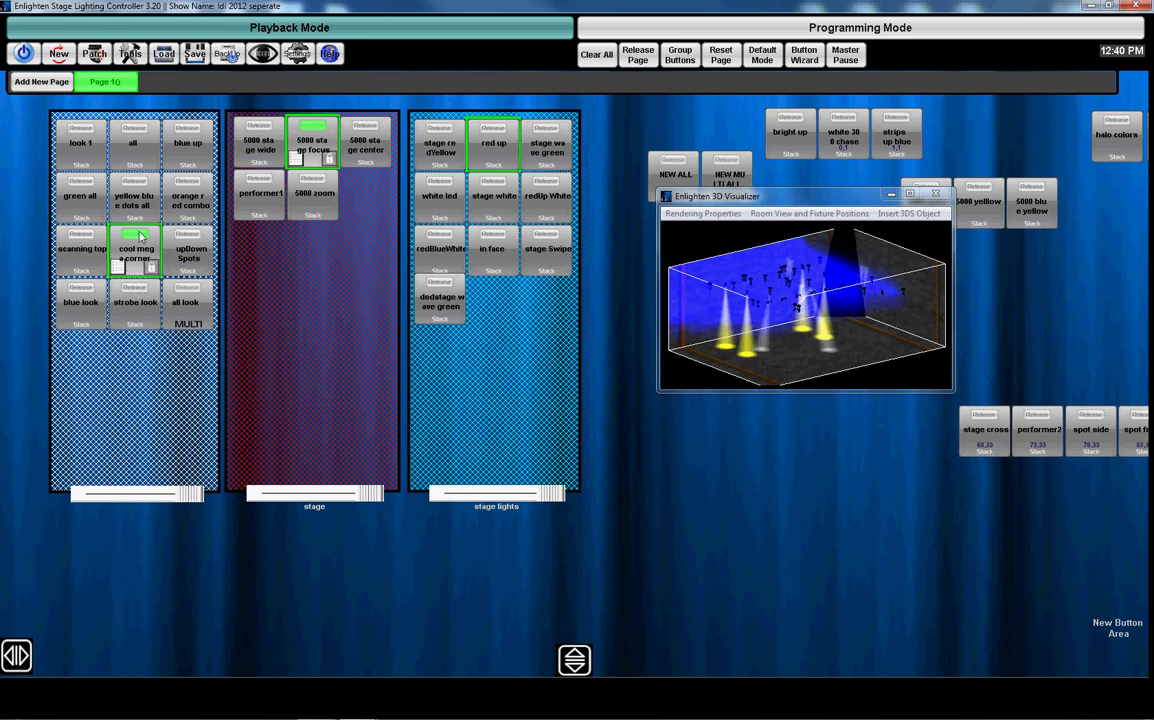
pyautogui.click(138, 190)
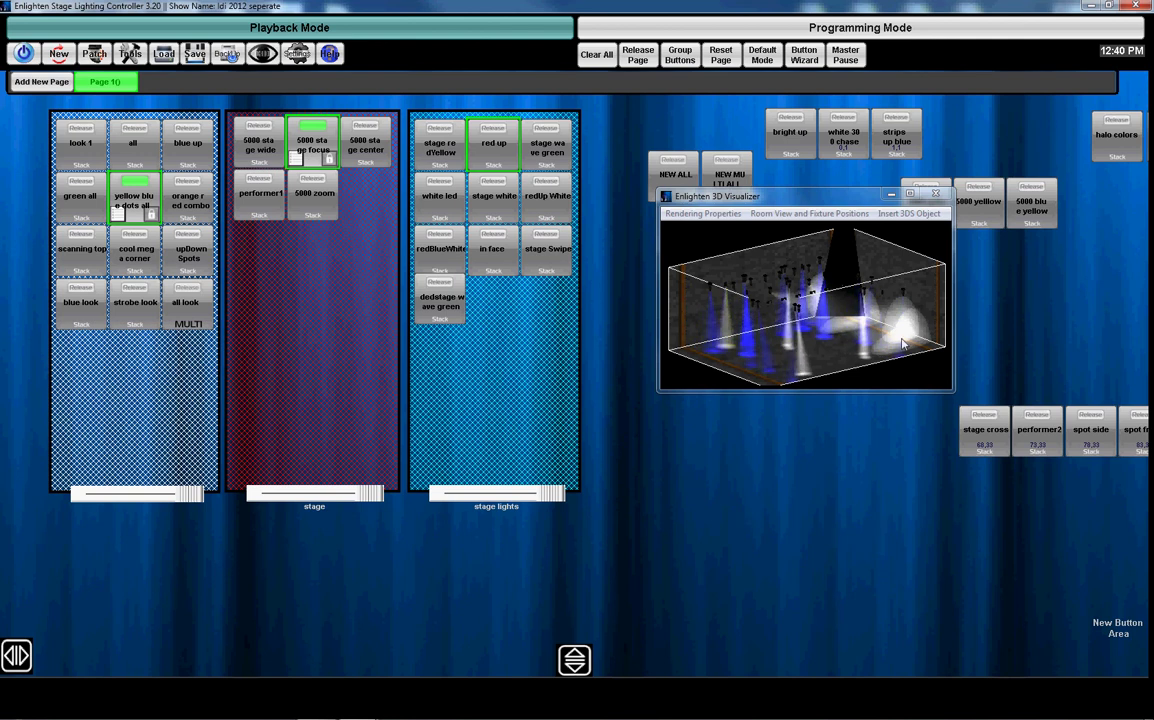
# Make 5000 stage focus the current playback in Programming Mode and set the 5000 Spot fixtures' pan to 125 and tilt to 210
pyautogui.click(606, 25)
pyautogui.click(47, 481)
pyautogui.click(120, 497)
pyautogui.moveTo(787, 196); pyautogui.dragTo(832, 446)
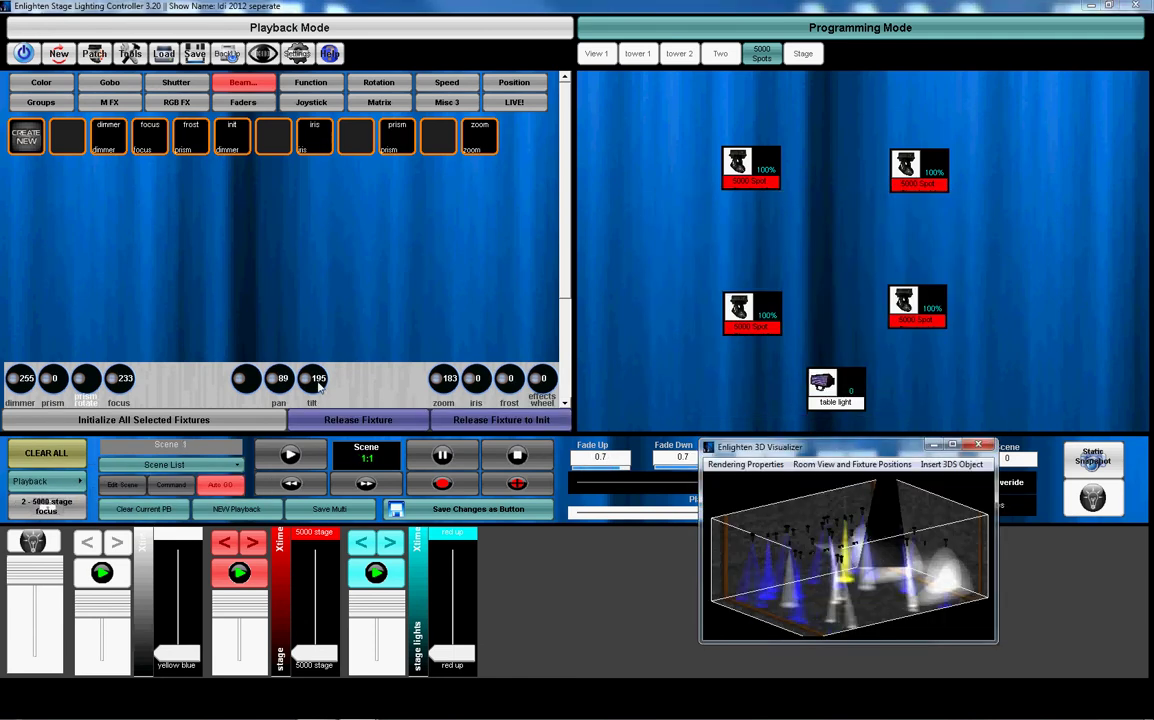
pyautogui.moveTo(318, 388); pyautogui.dragTo(277, 343)
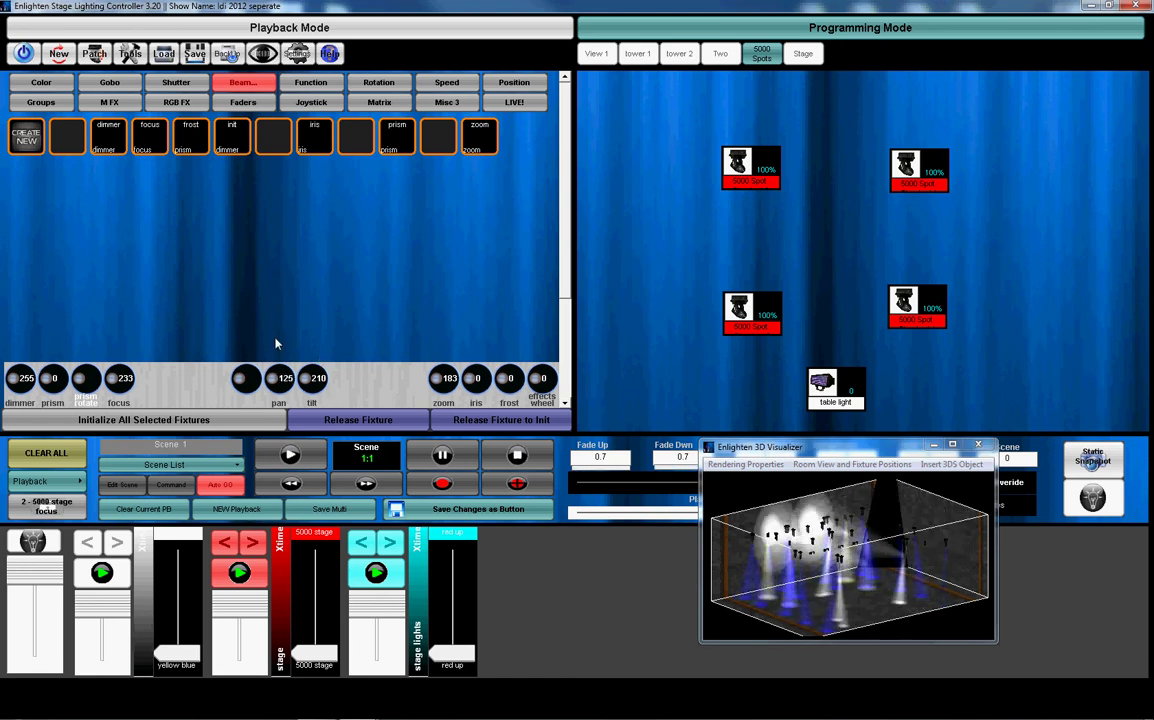
# Run the all button in Playback Mode, switch back to yellow blue dots all, and release and restart it twice
pyautogui.click(455, 28)
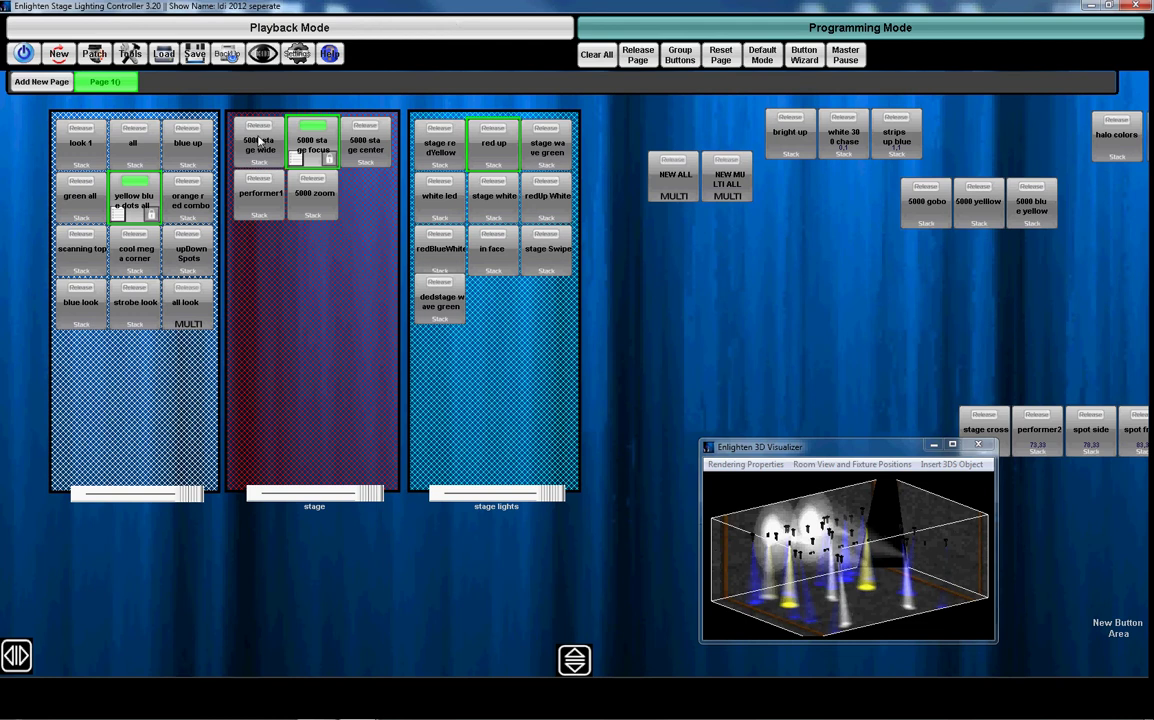
pyautogui.click(139, 139)
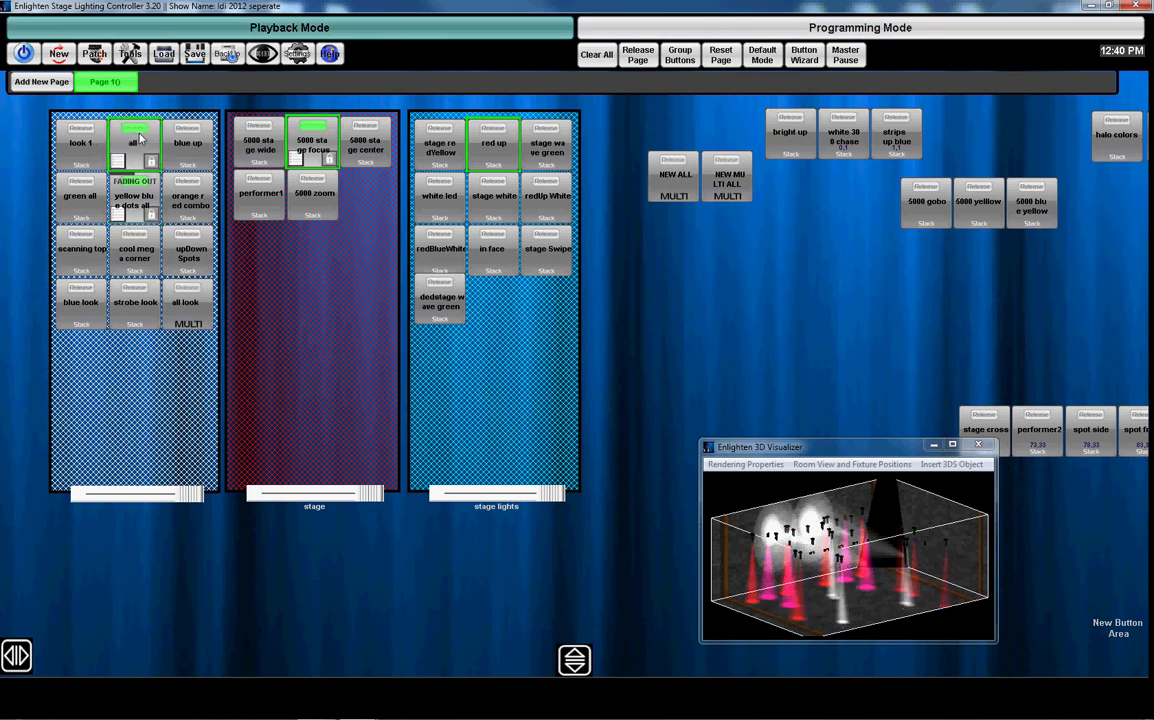
pyautogui.click(145, 188)
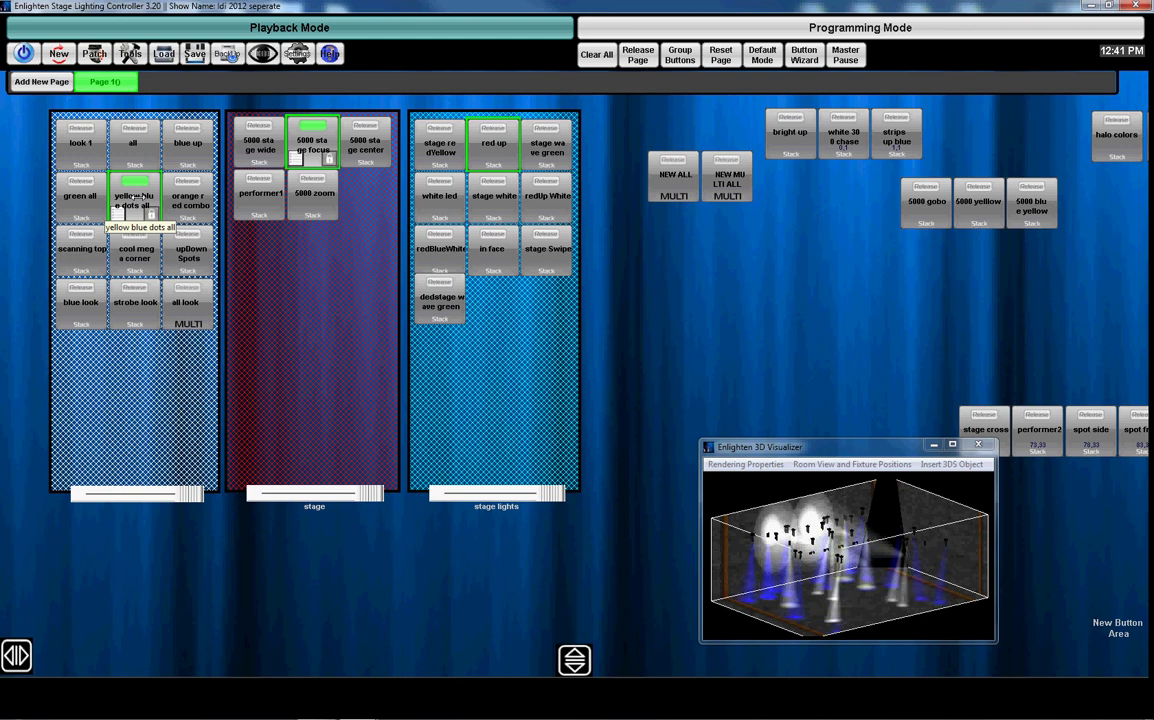
pyautogui.click(133, 197)
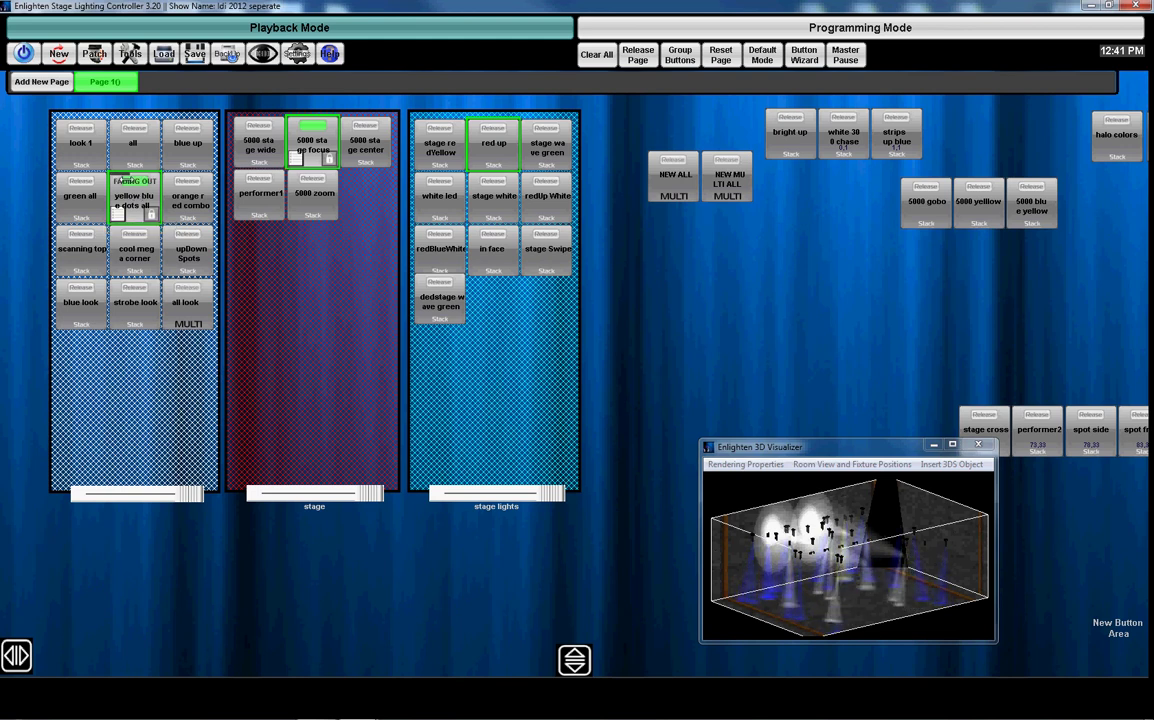
pyautogui.click(131, 210)
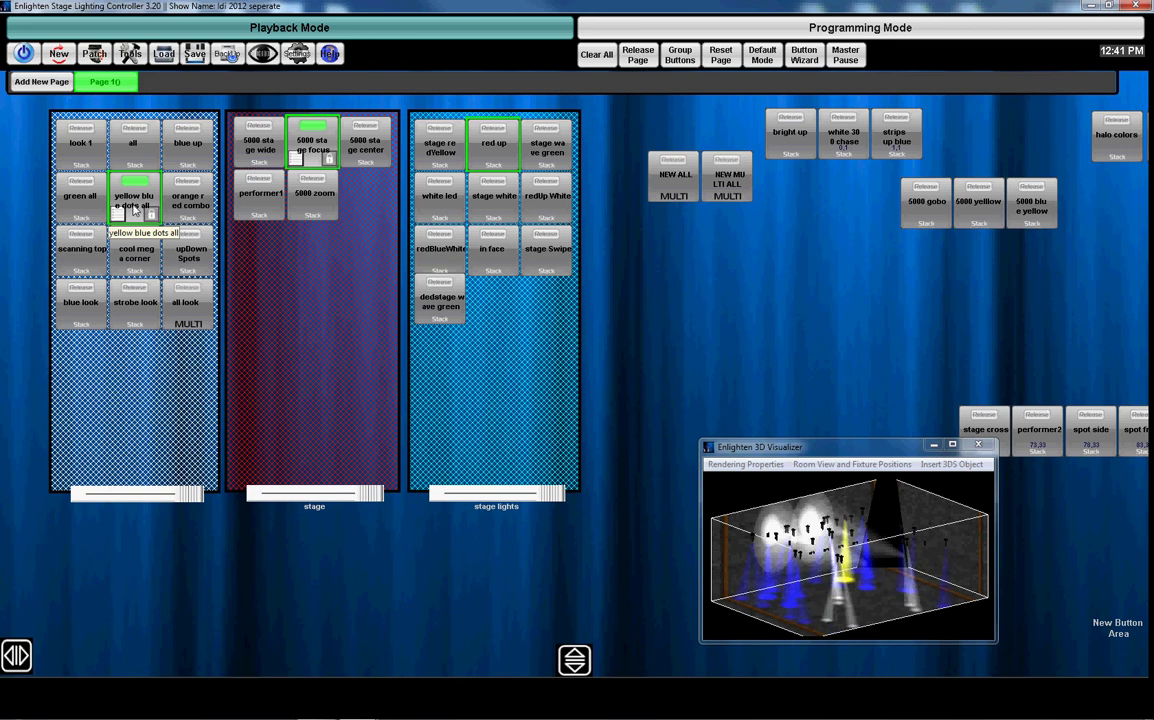
pyautogui.click(137, 205)
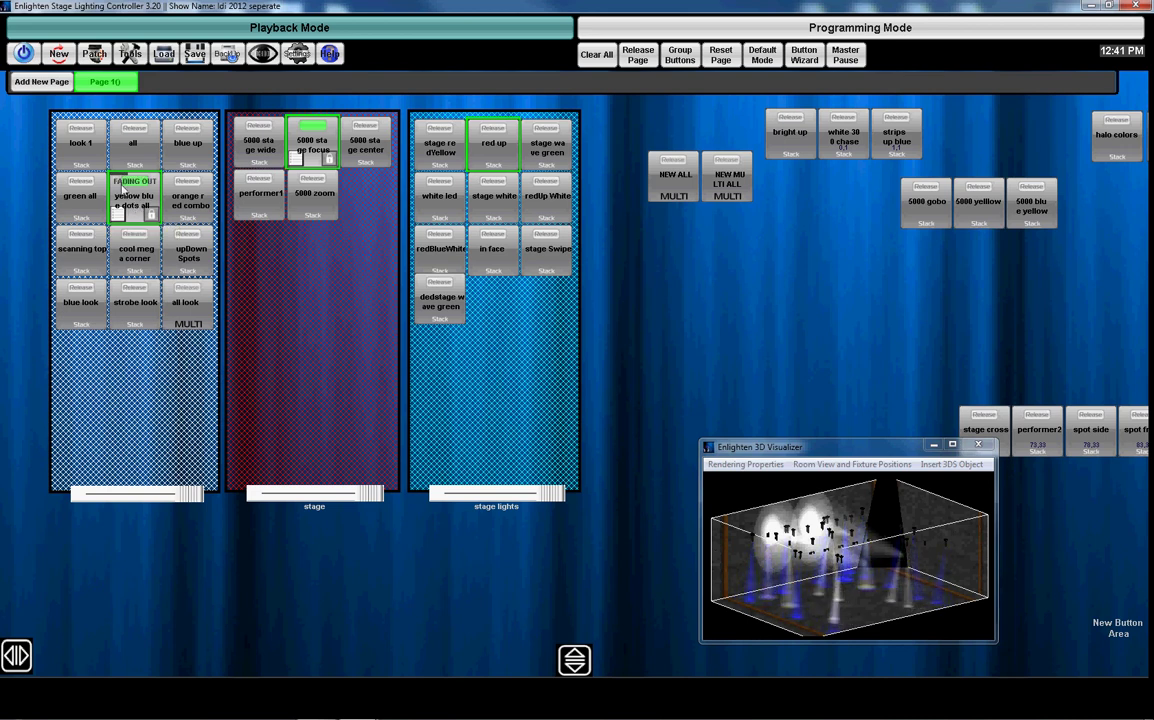
pyautogui.click(138, 205)
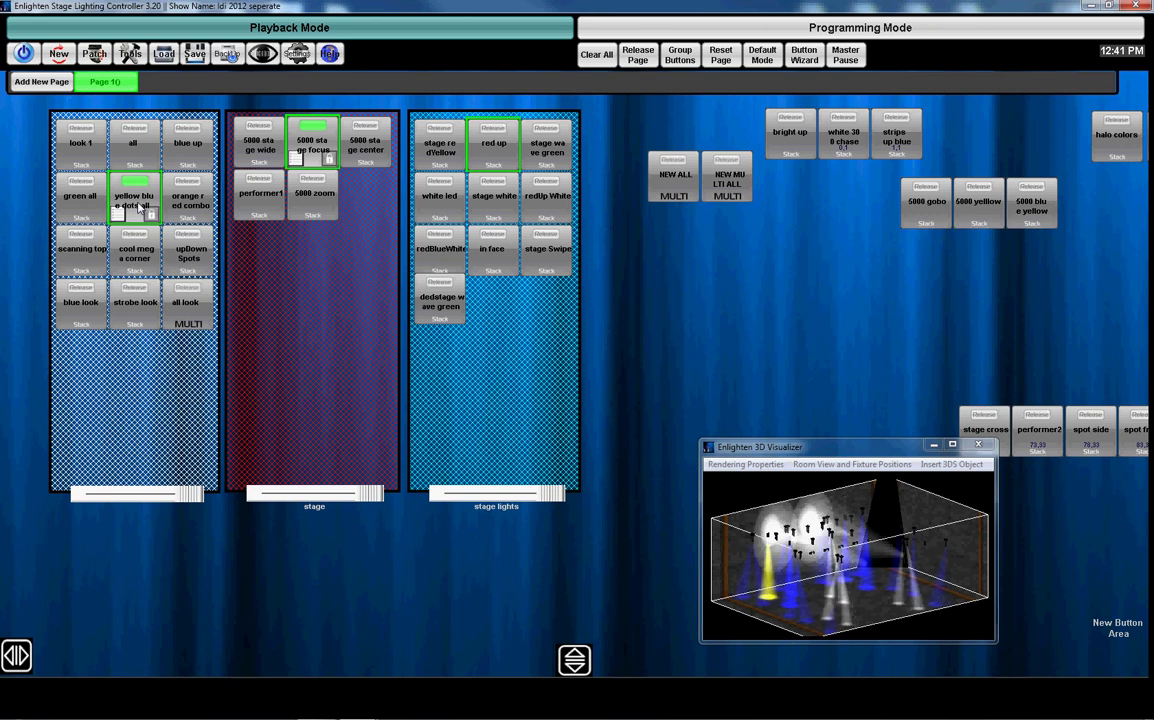
# Look at the Control Wing picture and return to the lighting controller's playback page
pyautogui.click(315, 706)
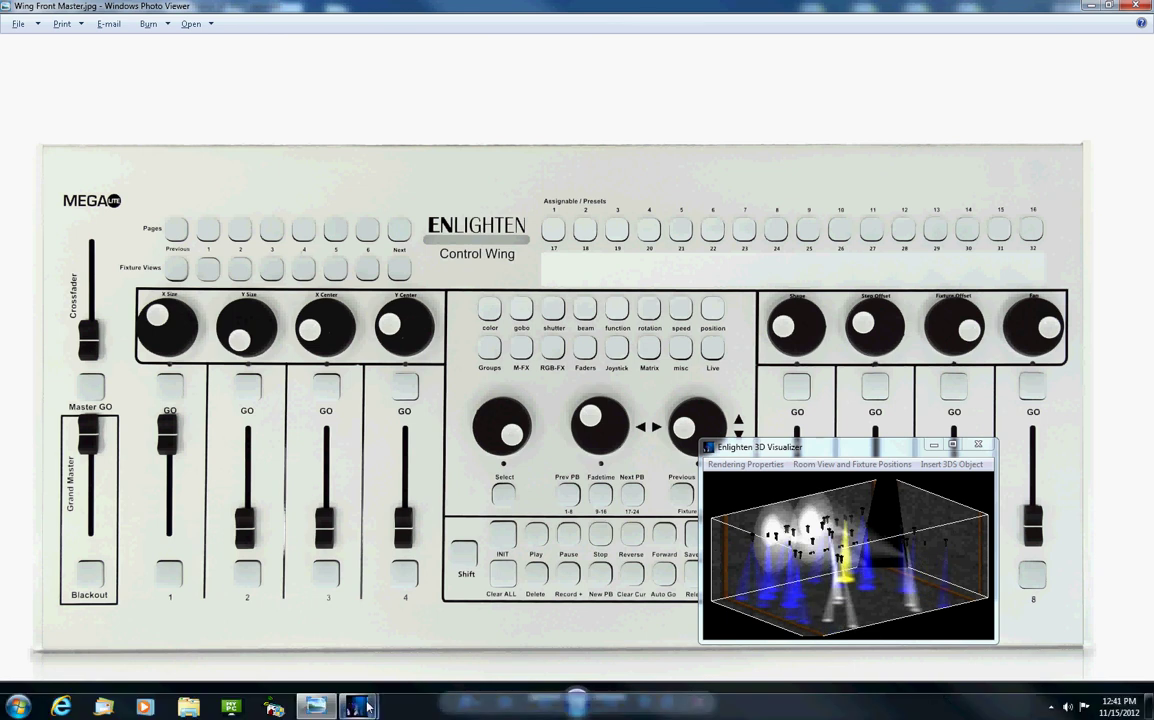
pyautogui.moveTo(356, 706)
pyautogui.click(329, 657)
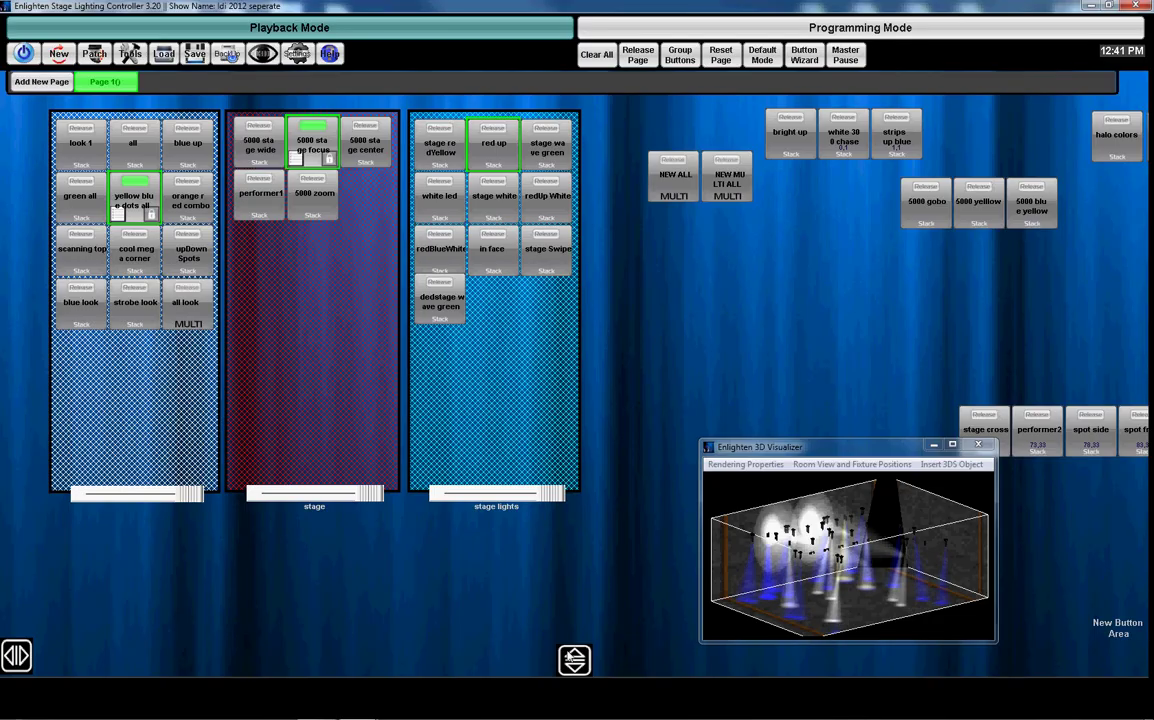
# Release the 5000 Spot fixtures to init, clear all running playbacks and check the buttons in Playback Mode
pyautogui.click(652, 28)
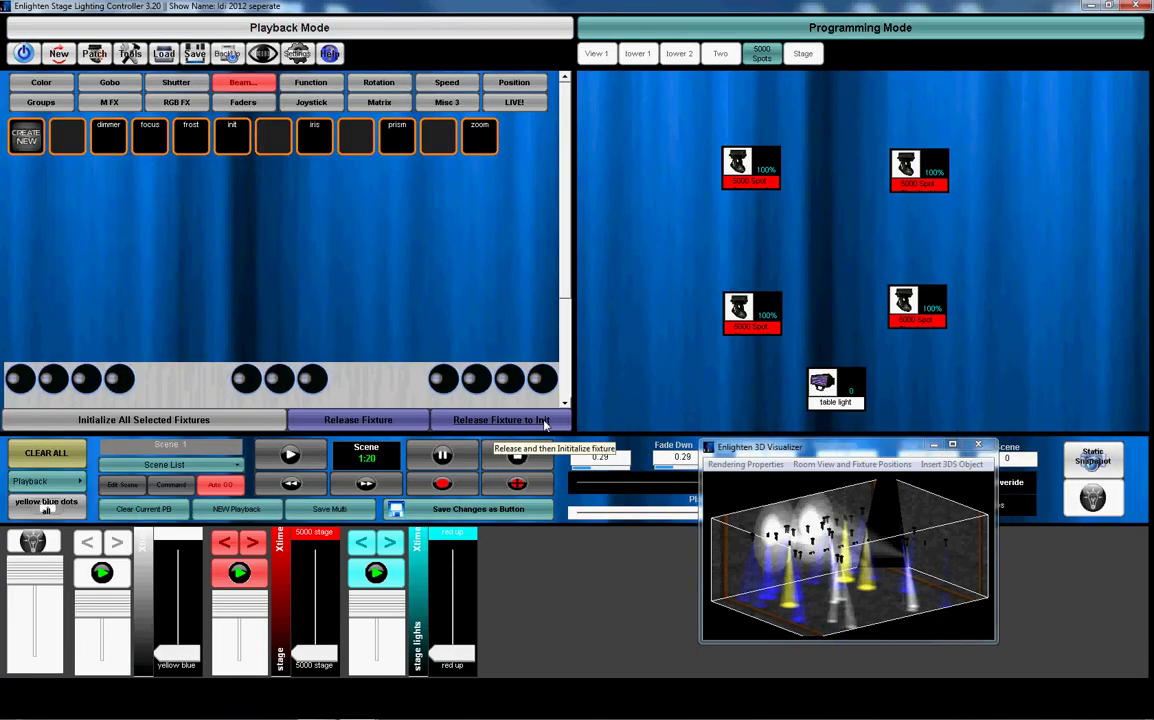
pyautogui.click(546, 420)
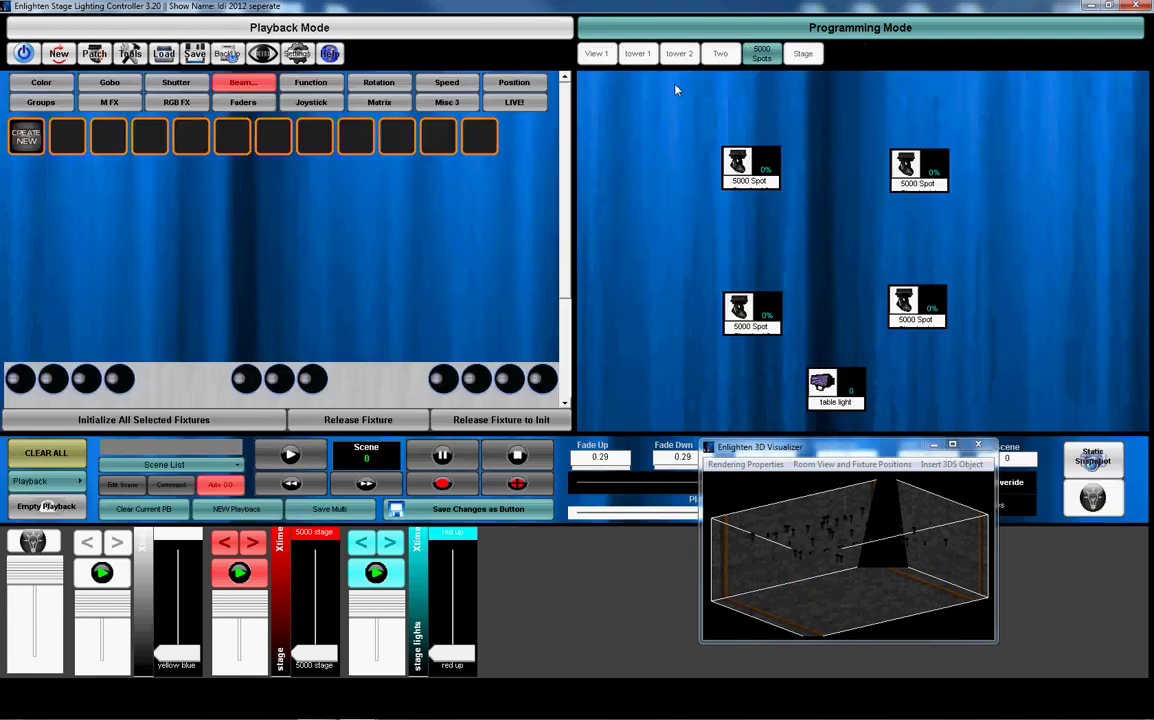
pyautogui.click(642, 57)
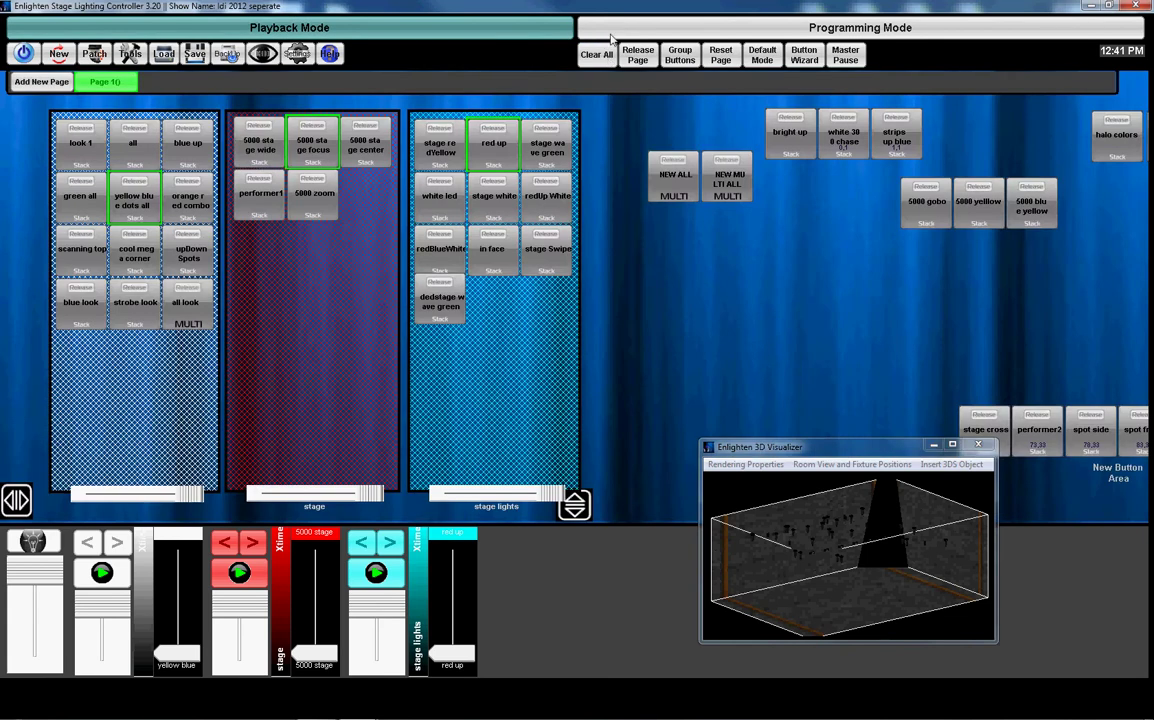
# Select the four 5000 Spot fixtures, consult the Control Wing picture and spread their dimmers to 58%, 38%, 72% and 65%
pyautogui.click(610, 34)
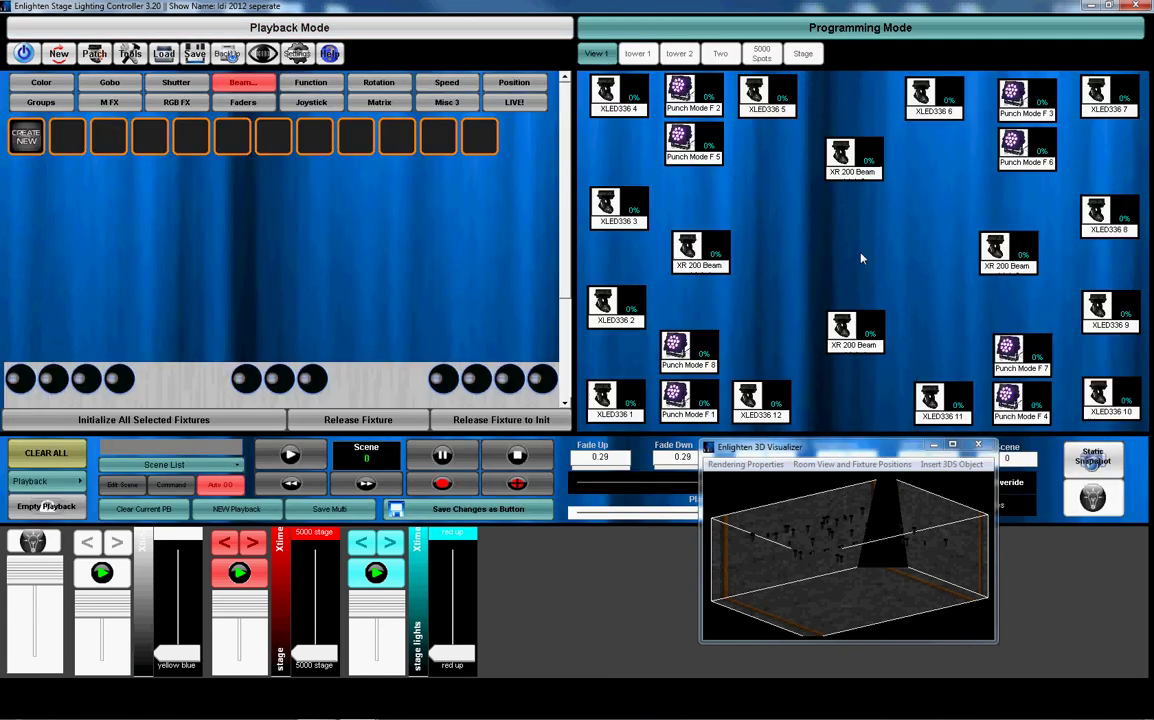
pyautogui.click(762, 57)
pyautogui.moveTo(633, 118); pyautogui.dragTo(1005, 338)
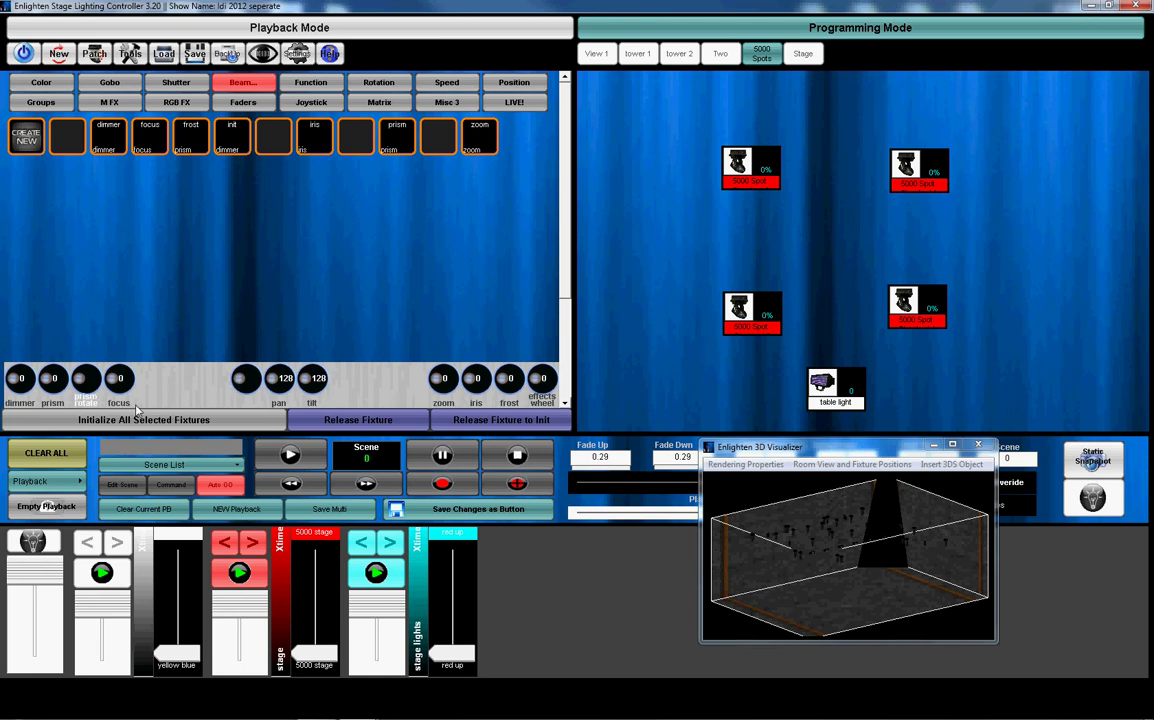
pyautogui.click(326, 708)
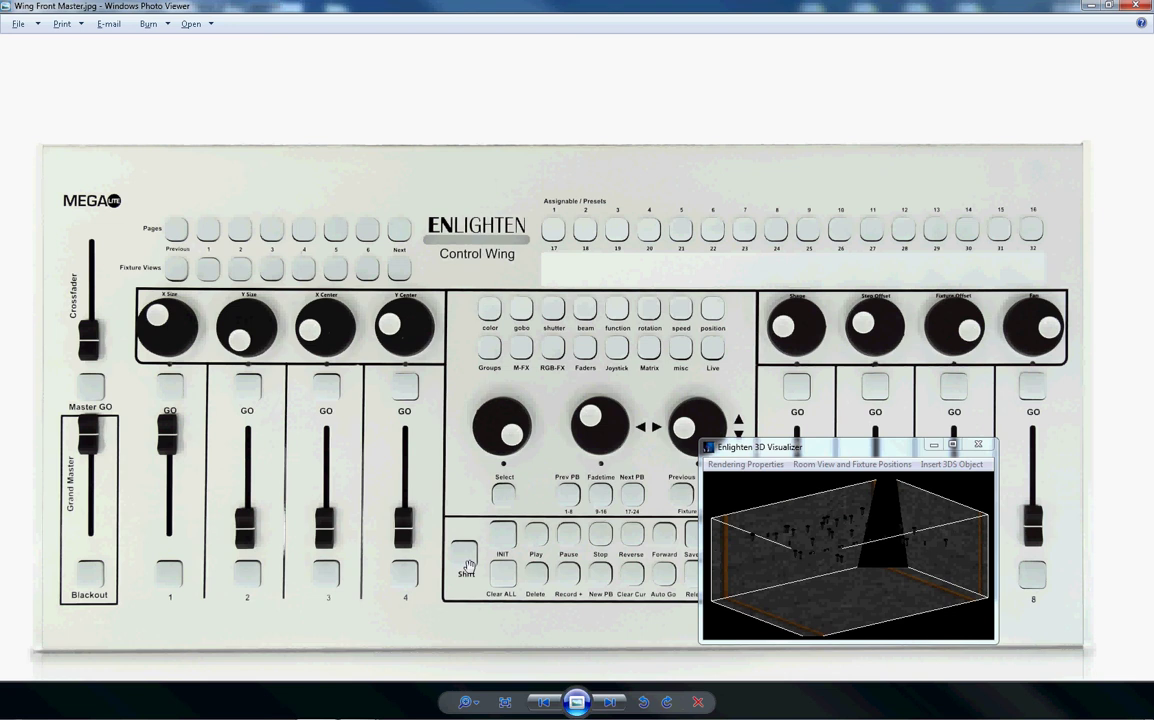
pyautogui.moveTo(355, 710)
pyautogui.click(286, 623)
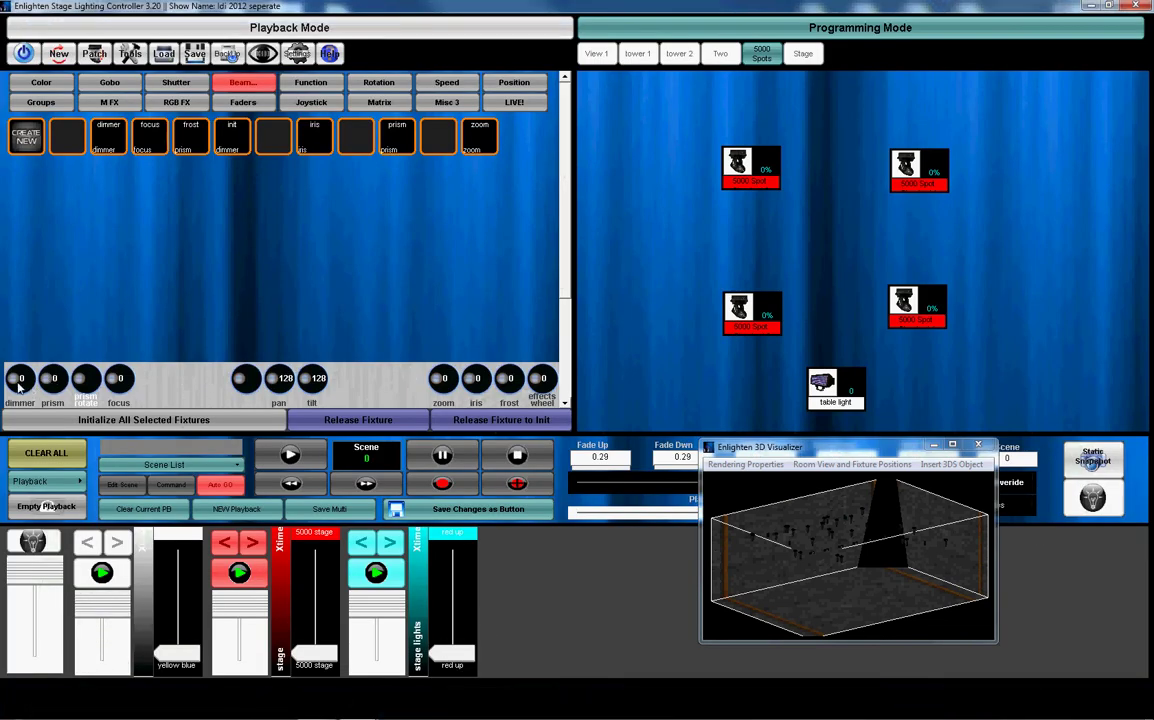
pyautogui.moveTo(21, 393); pyautogui.dragTo(22, 364)
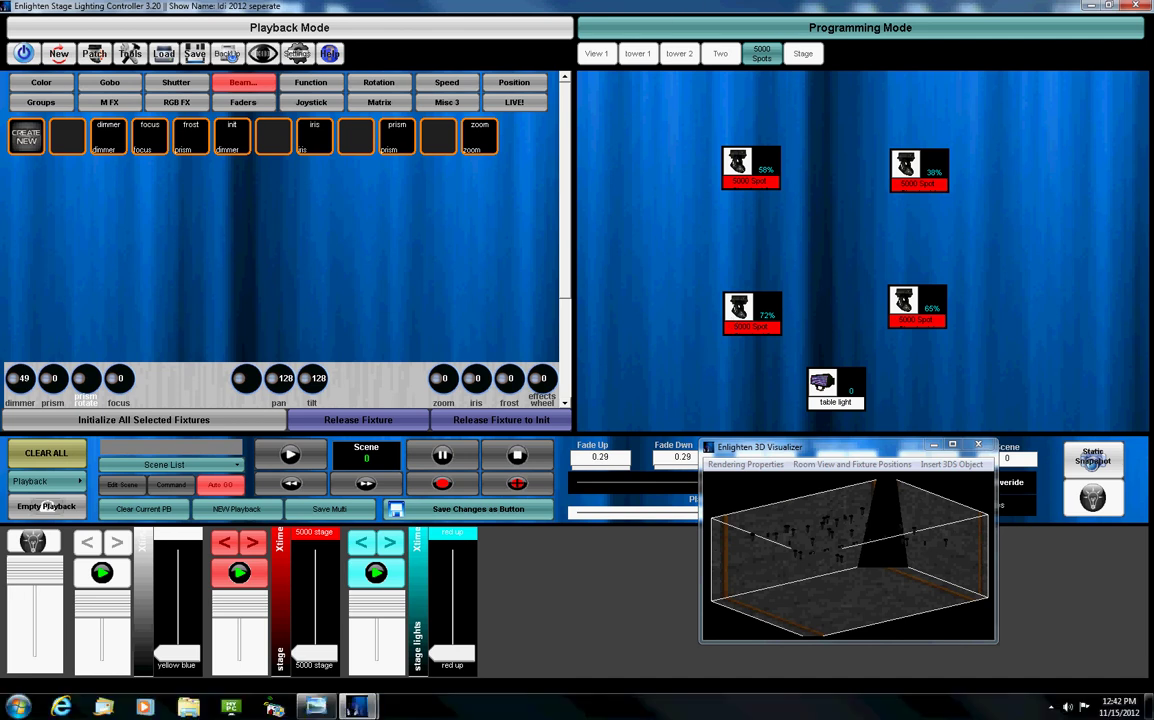
# Check the Control Wing picture, view the options of the bright up button in Playback Mode and return to Programming Mode
pyautogui.click(318, 705)
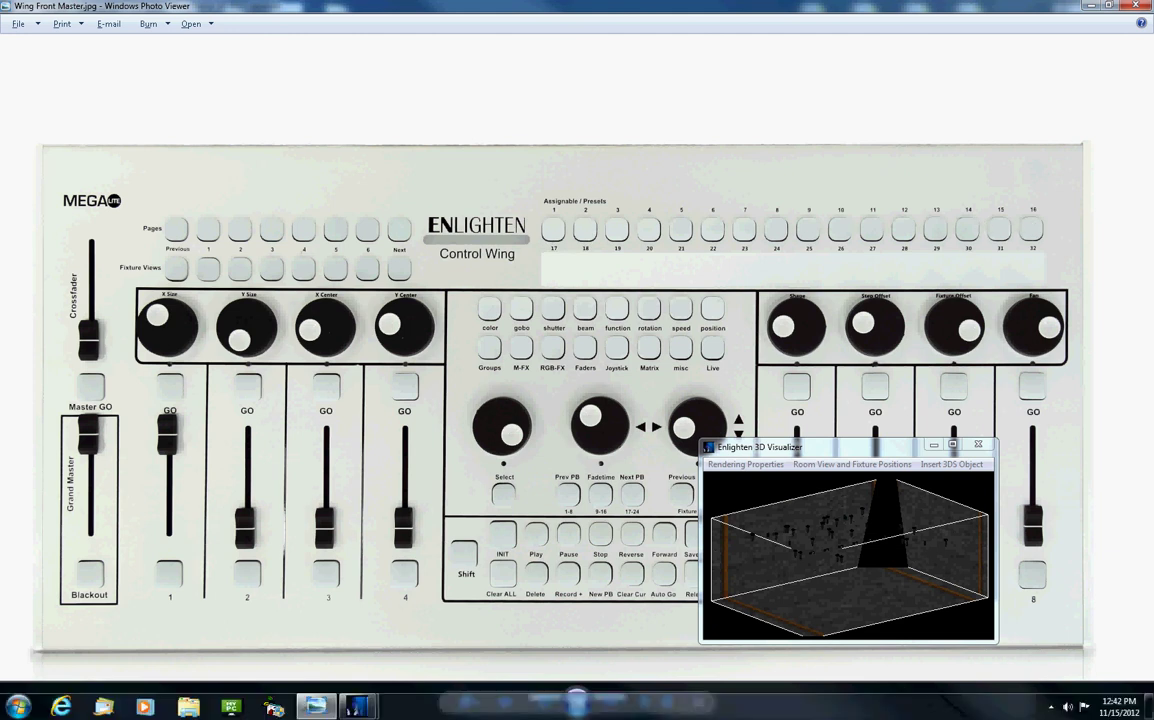
pyautogui.moveTo(360, 707)
pyautogui.click(286, 636)
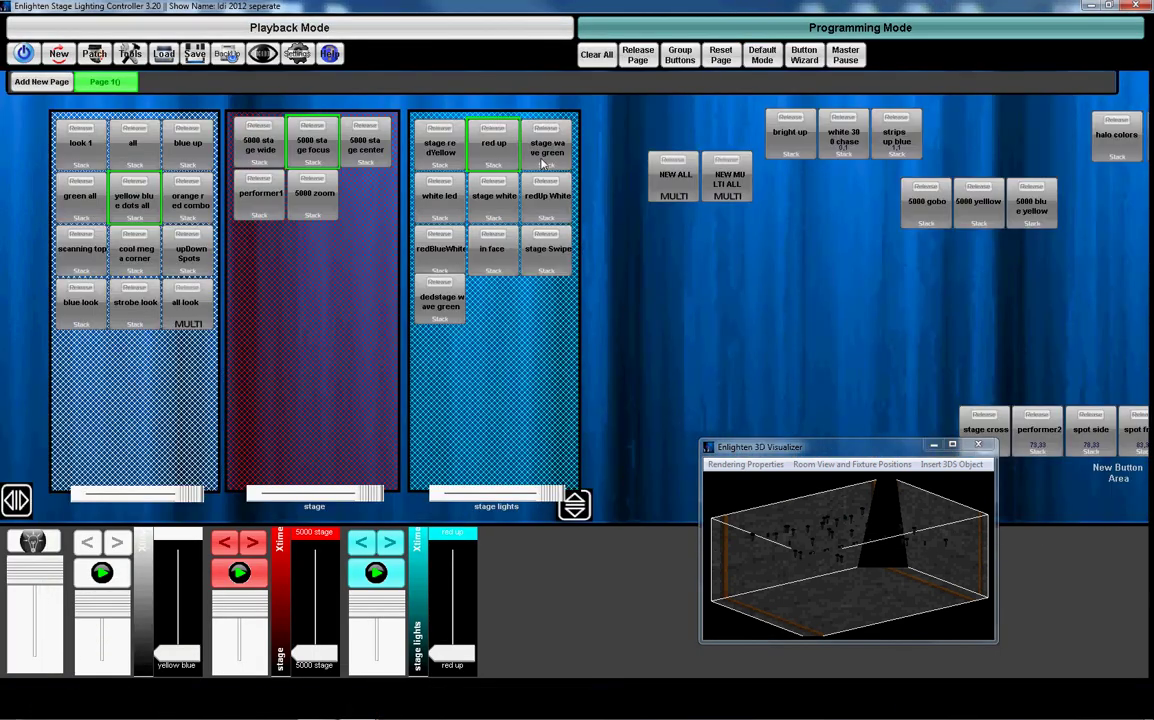
pyautogui.rightClick(787, 132)
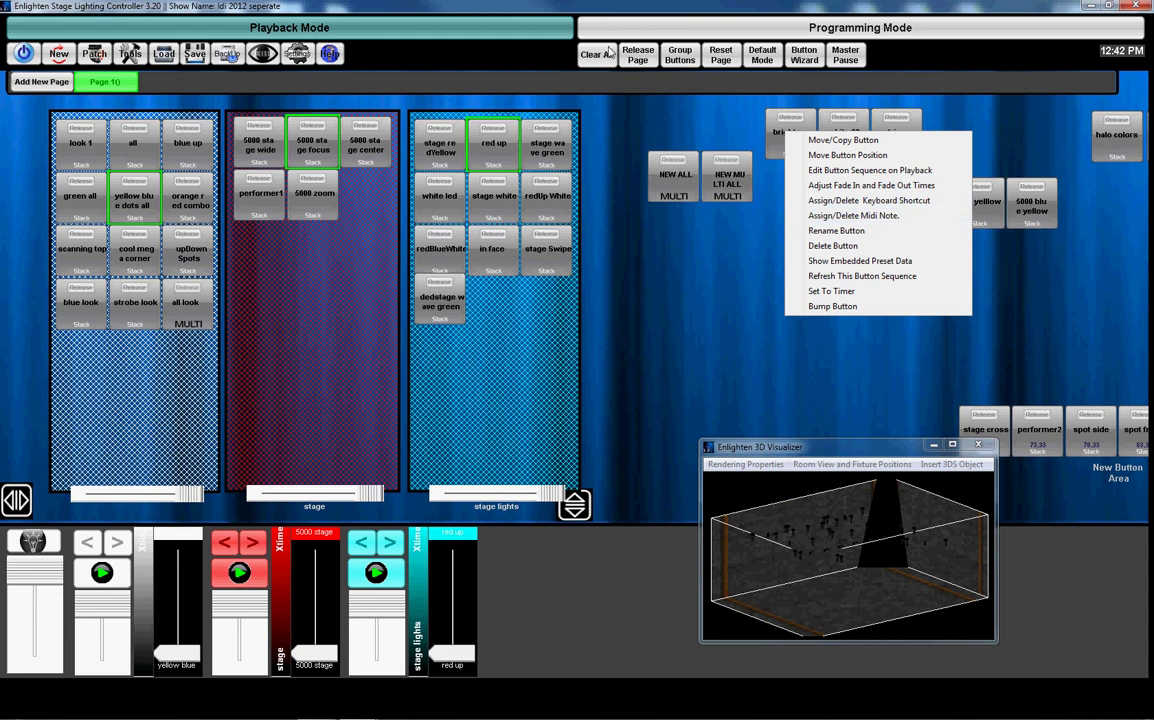
pyautogui.click(670, 30)
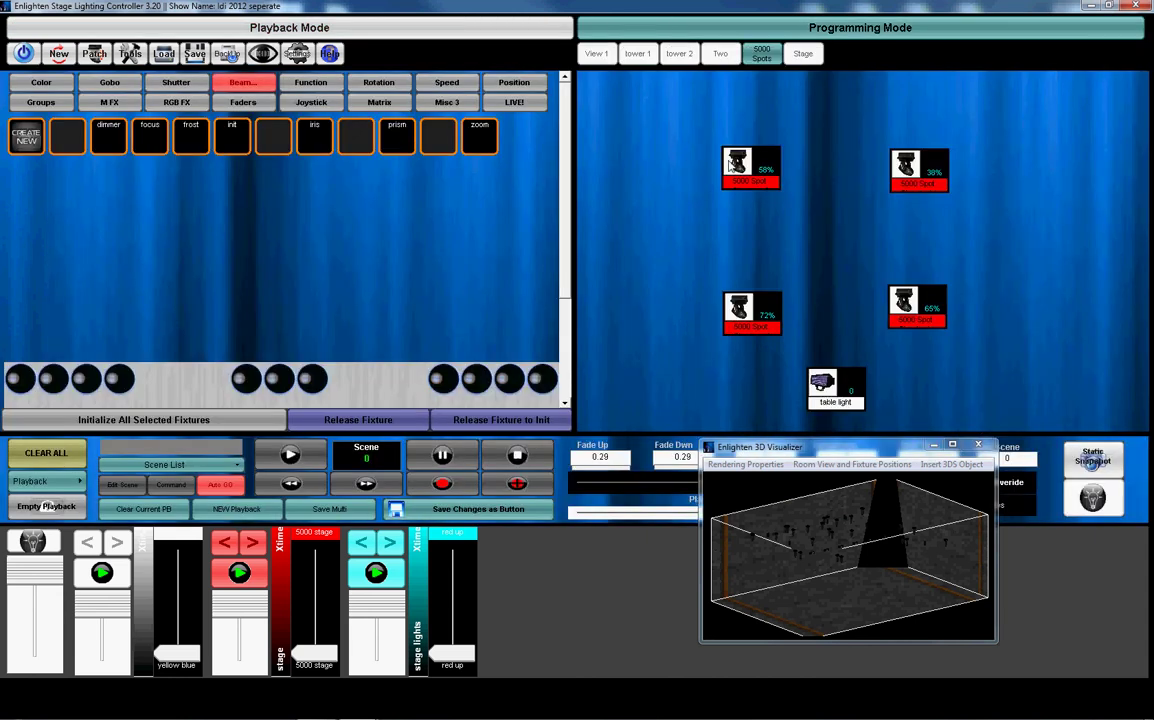
# Examine the Assignable / Presets keys on the Control Wing picture and return to Playback Mode in the lighting controller
pyautogui.click(316, 707)
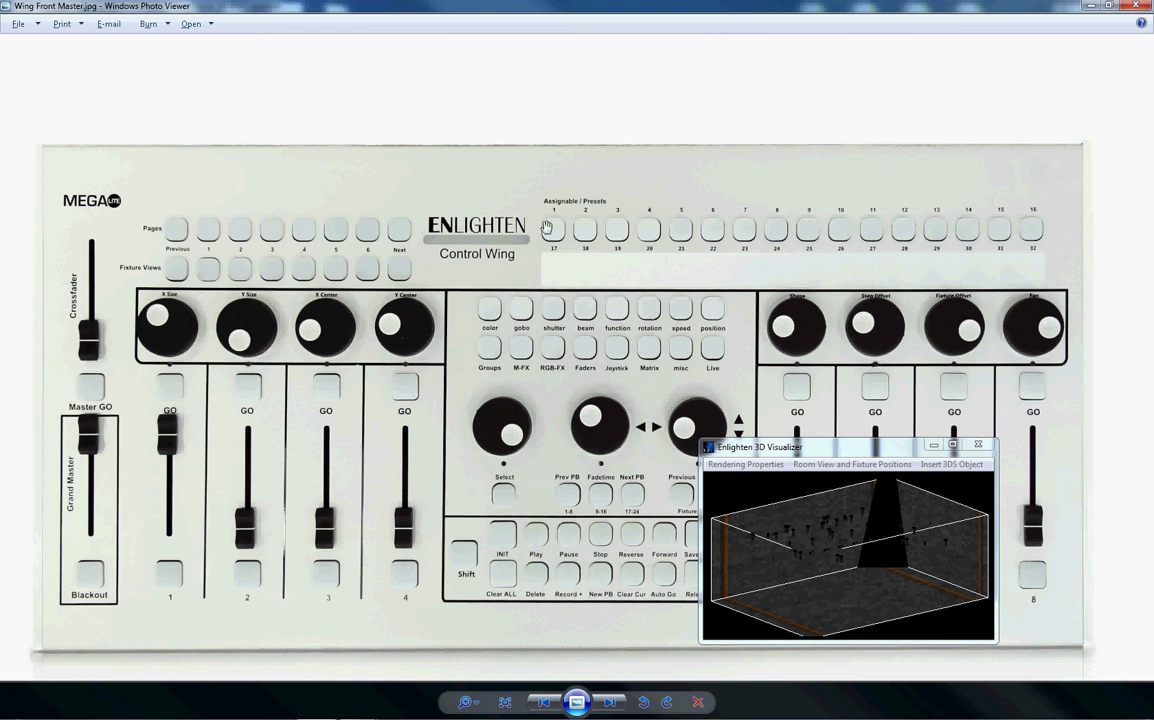
pyautogui.moveTo(350, 708)
pyautogui.click(290, 622)
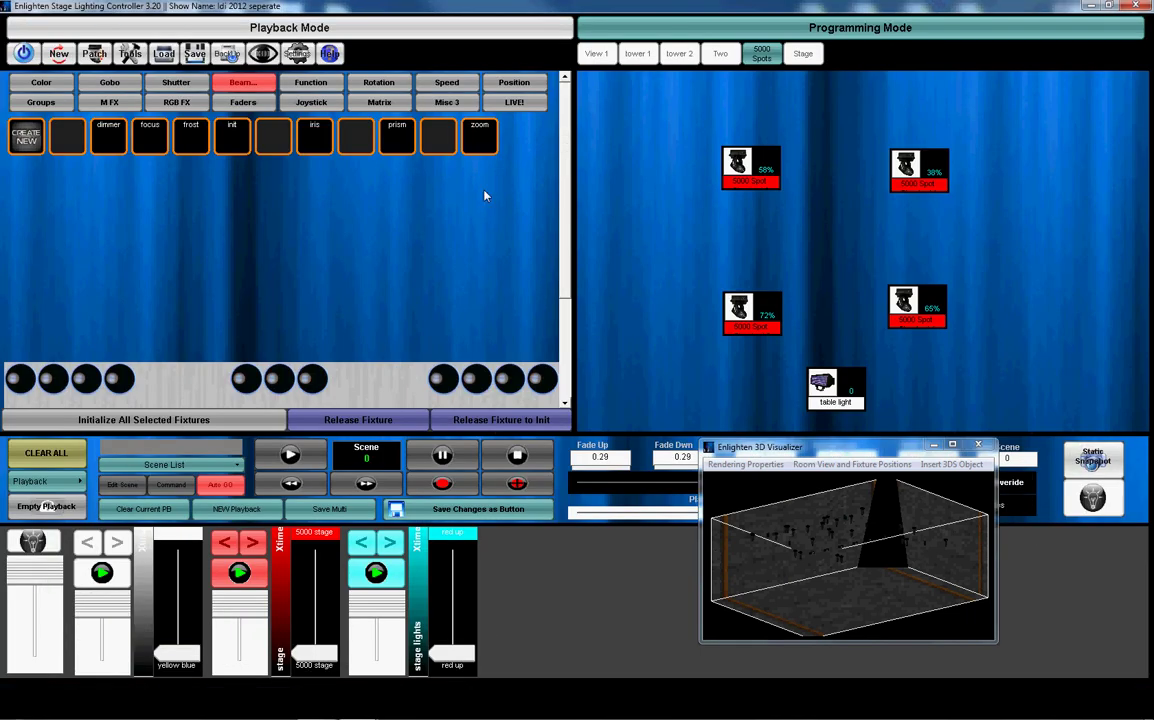
pyautogui.click(542, 27)
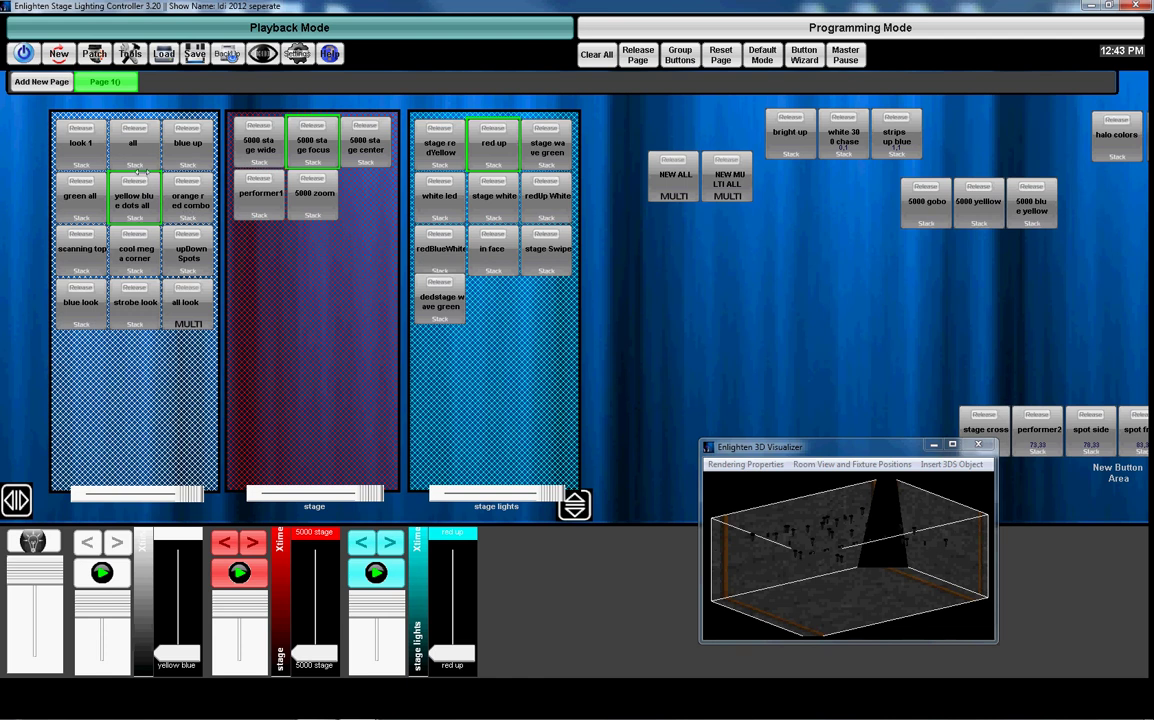
# Run the "all" playback and select the "all 336" fixture group in Programming Mode
pyautogui.click(133, 145)
pyautogui.click(735, 30)
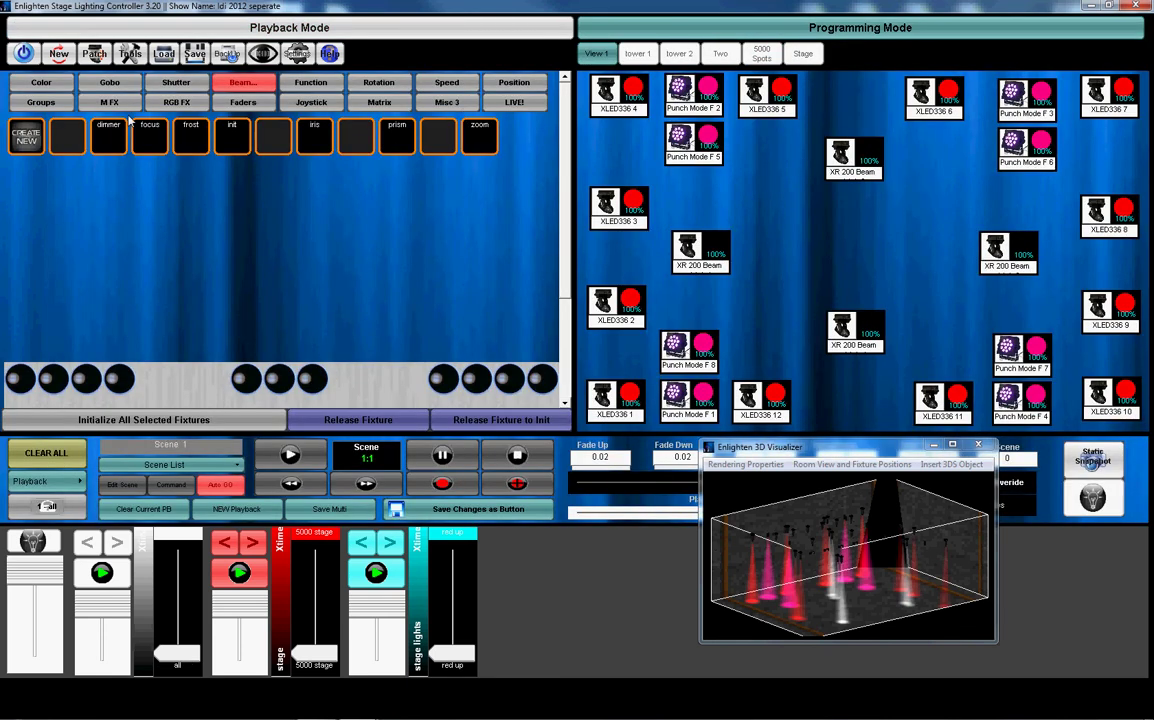
pyautogui.click(41, 102)
pyautogui.click(68, 125)
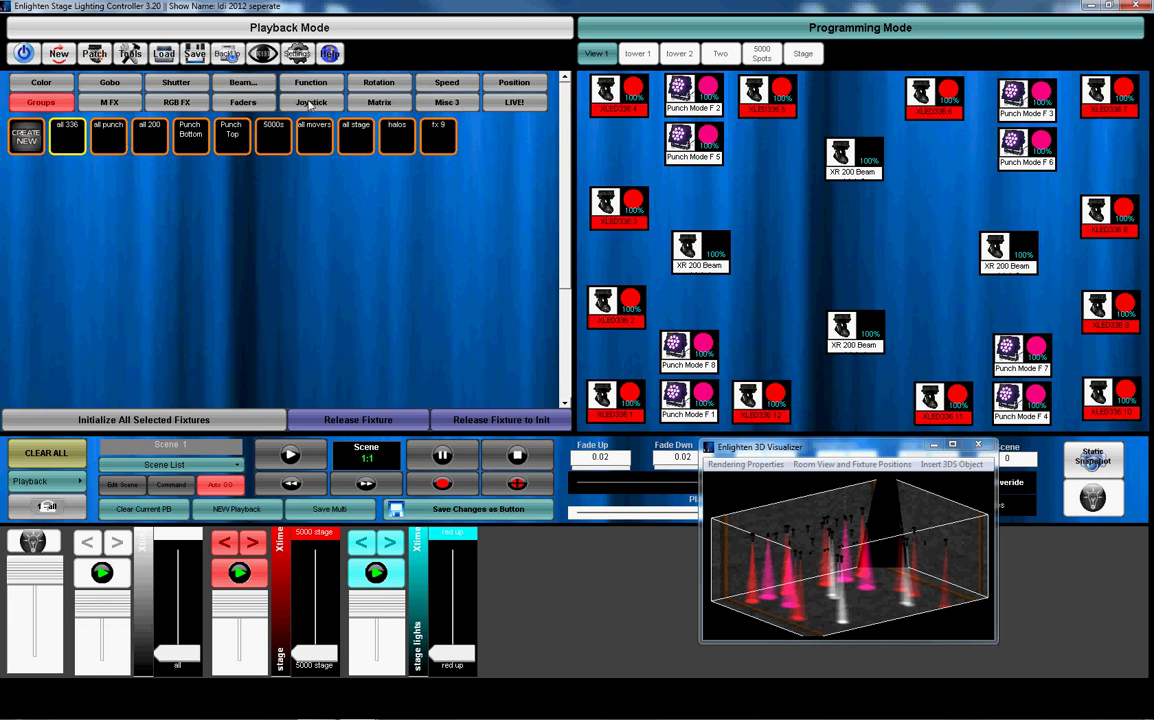
# Apply a 20-step circle movement to the selected XLED336 fixtures and set the fade times to 0.49, repositioning the 3D Visualizer
pyautogui.click(318, 104)
pyautogui.click(498, 150)
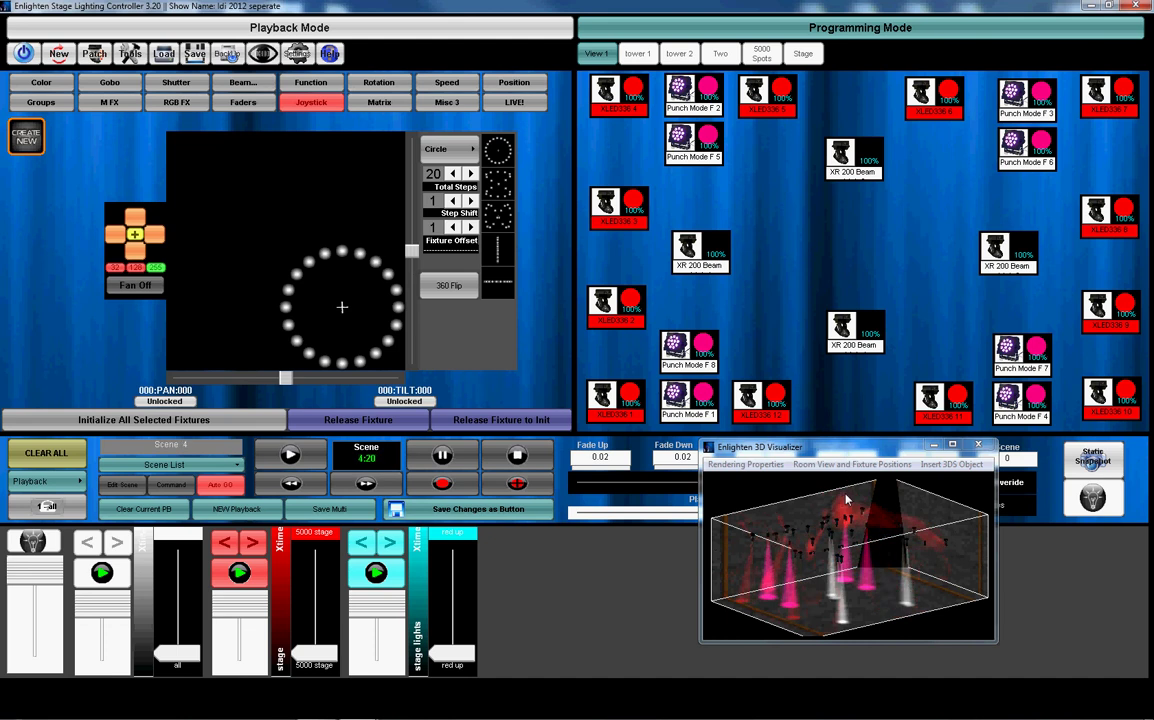
pyautogui.moveTo(900, 448); pyautogui.dragTo(900, 510)
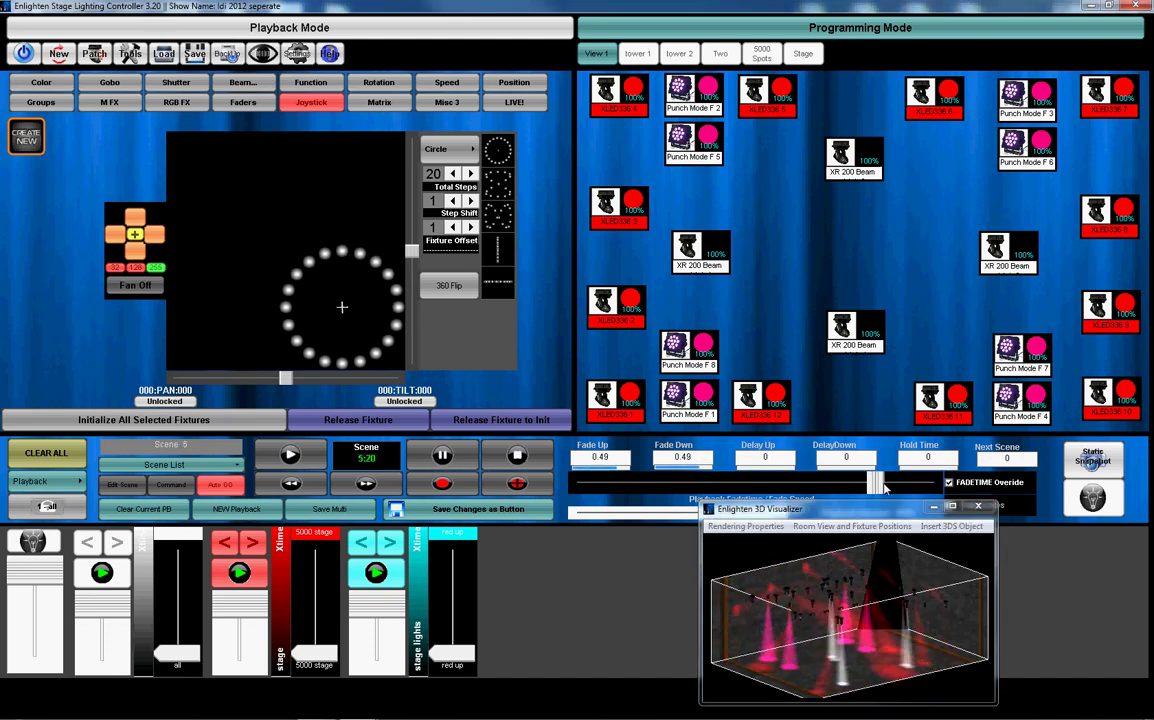
pyautogui.moveTo(980, 513); pyautogui.dragTo(985, 529)
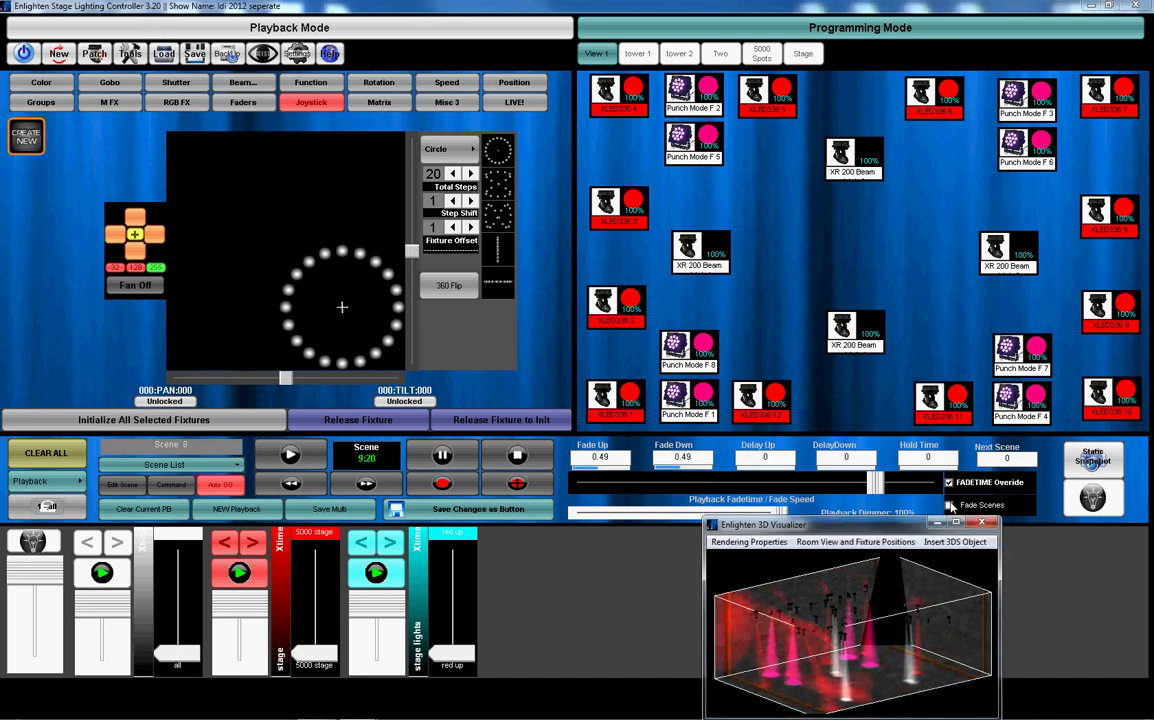
pyautogui.moveTo(848, 531); pyautogui.dragTo(830, 497)
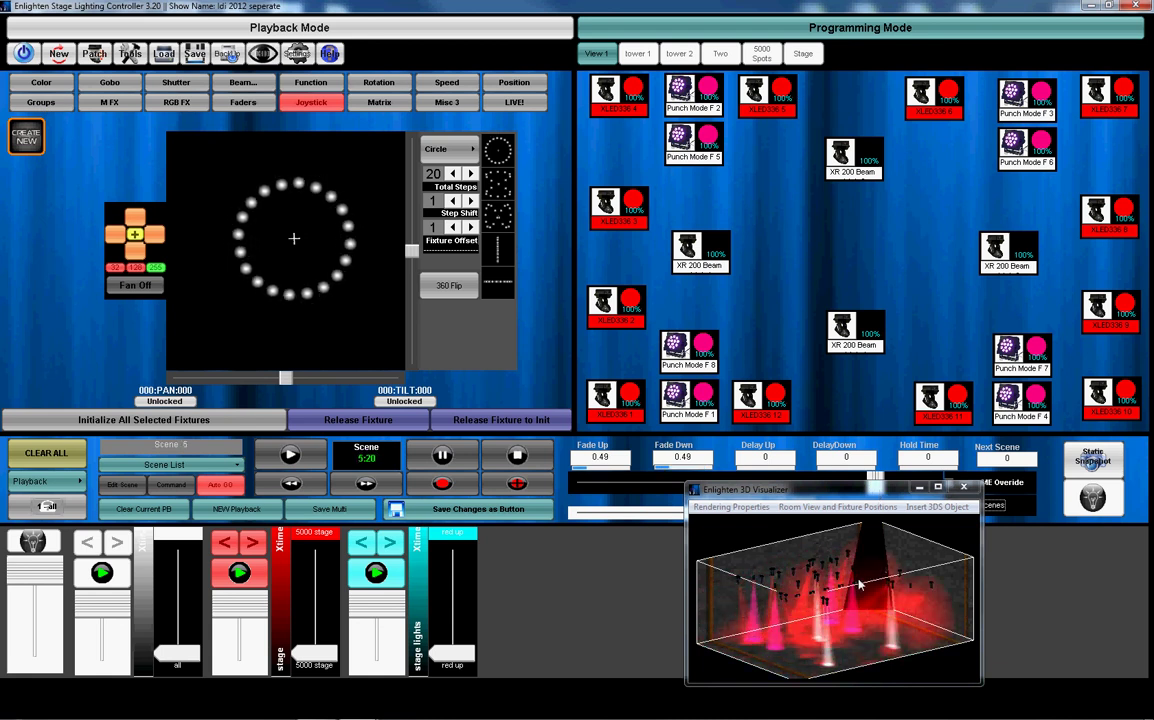
# Clear the "all" entry from the Live changes and move the 3D Visualizer off the fade settings
pyautogui.click(517, 107)
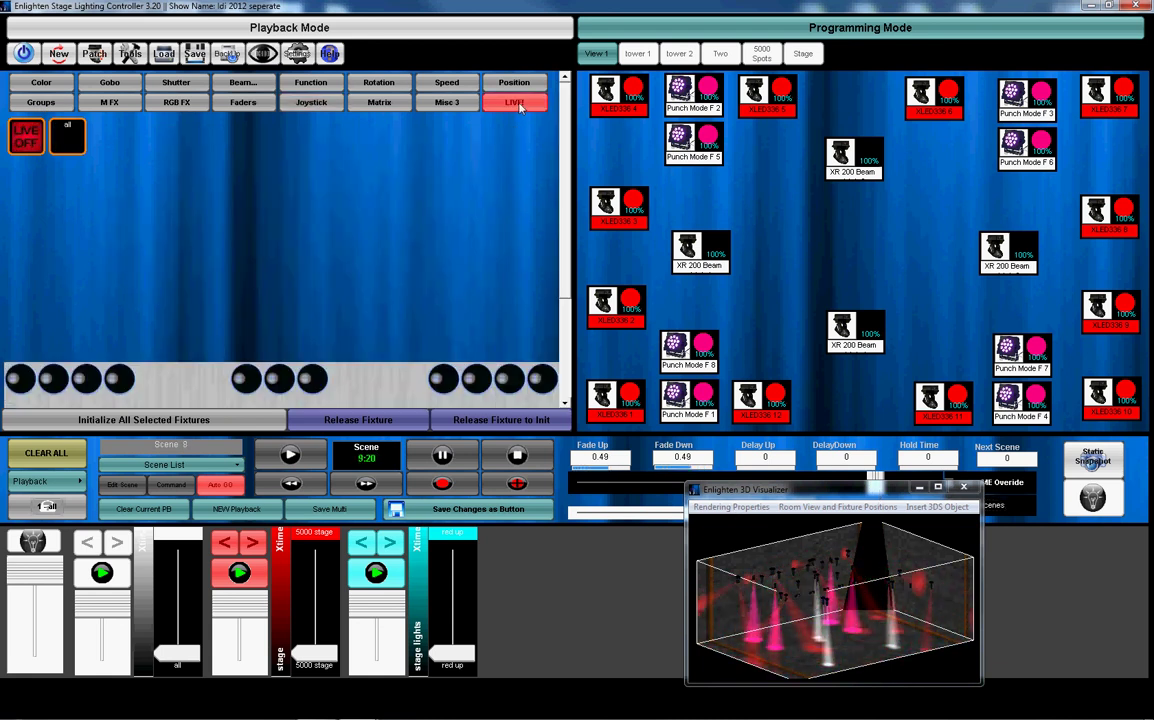
pyautogui.click(65, 145)
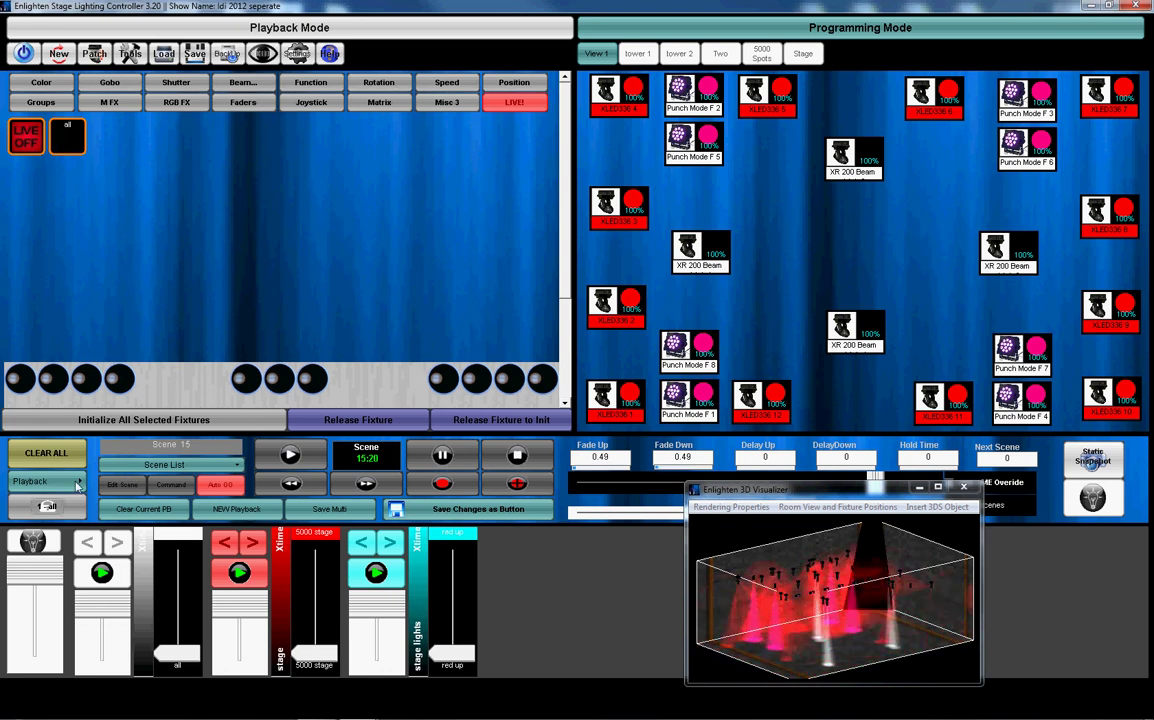
pyautogui.click(68, 140)
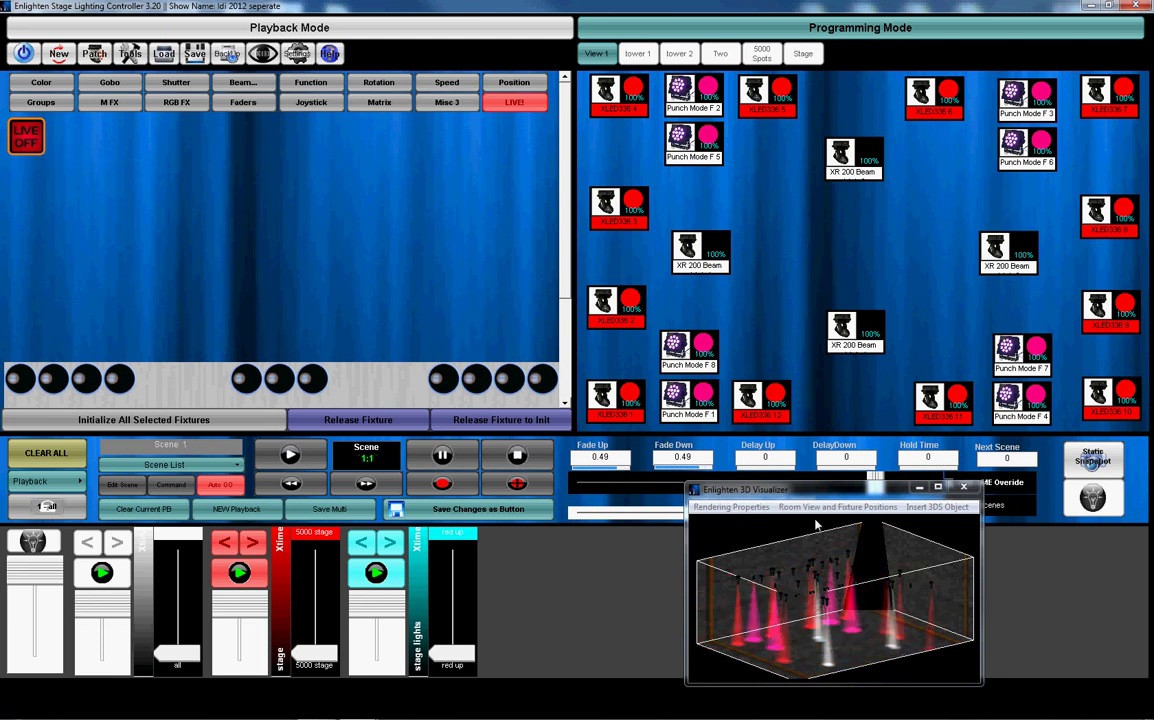
pyautogui.moveTo(810, 489); pyautogui.dragTo(679, 376)
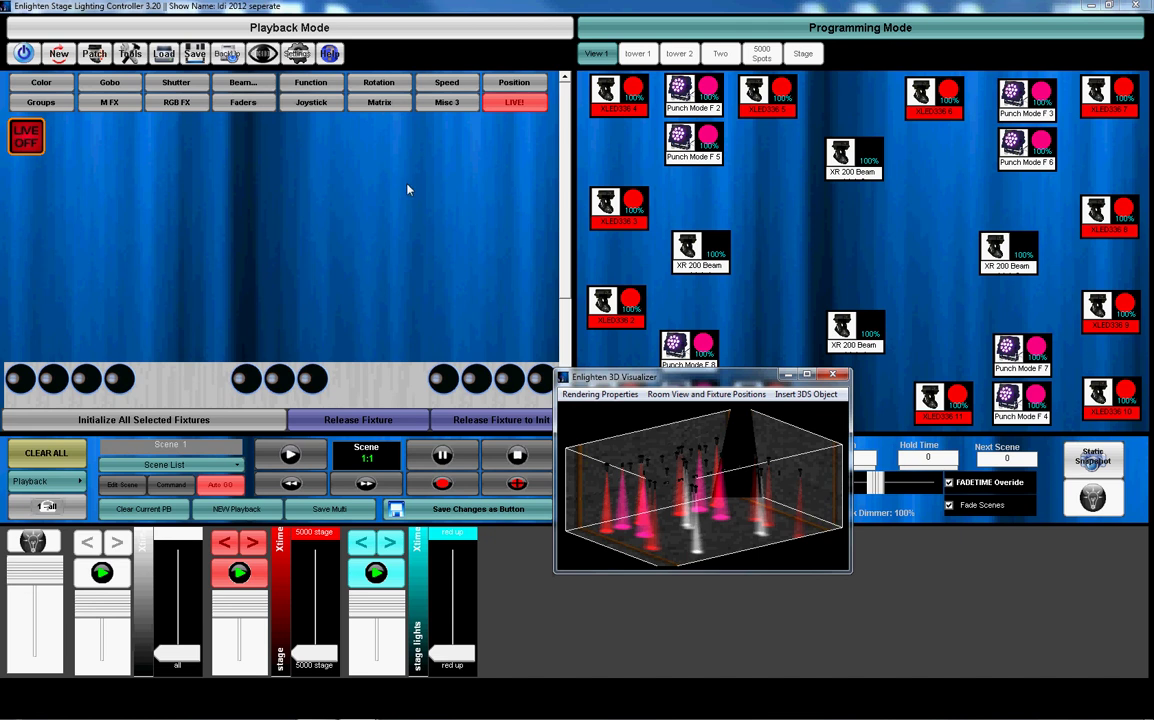
# Run the "5000 stage focus" playback, select the four 5000 Spot fixtures and zero their dimmer channel using the faders
pyautogui.click(268, 106)
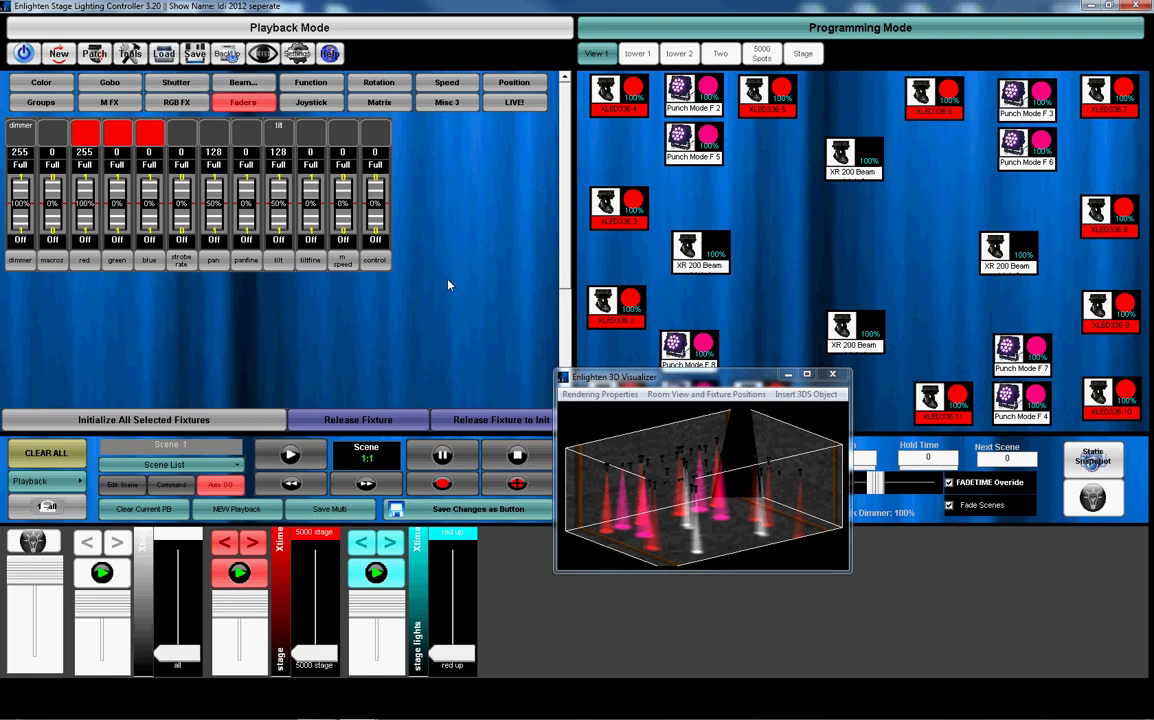
pyautogui.click(386, 28)
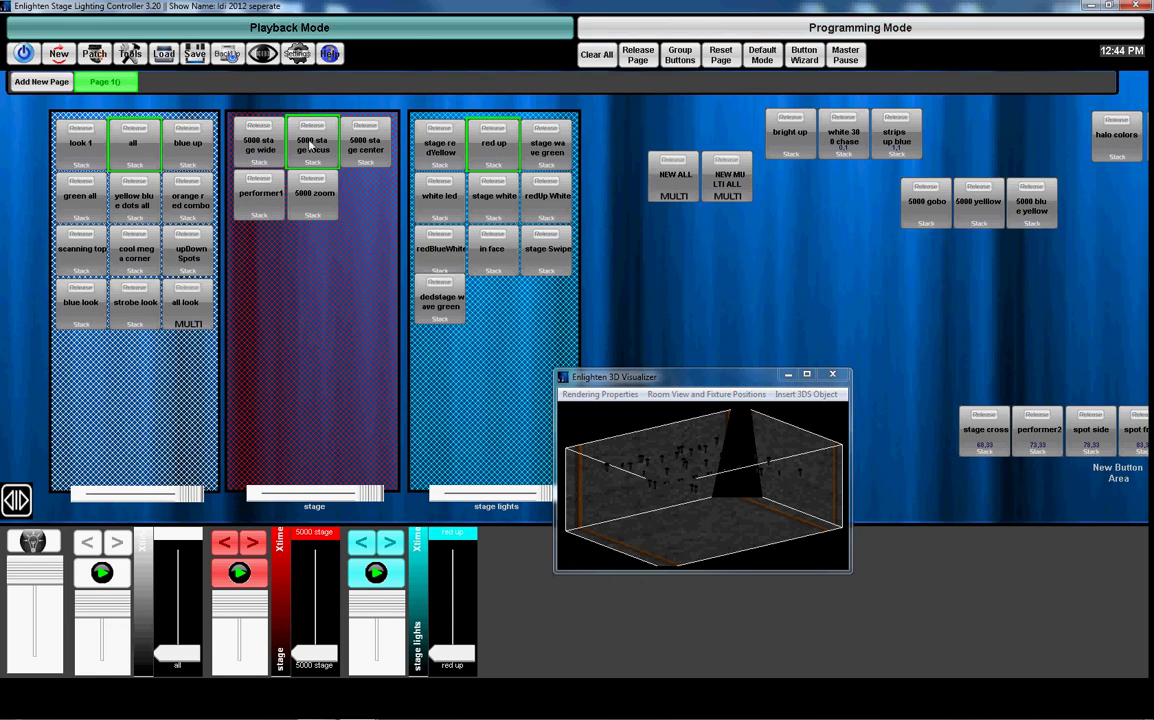
pyautogui.click(858, 28)
pyautogui.click(762, 53)
pyautogui.moveTo(692, 132); pyautogui.dragTo(974, 343)
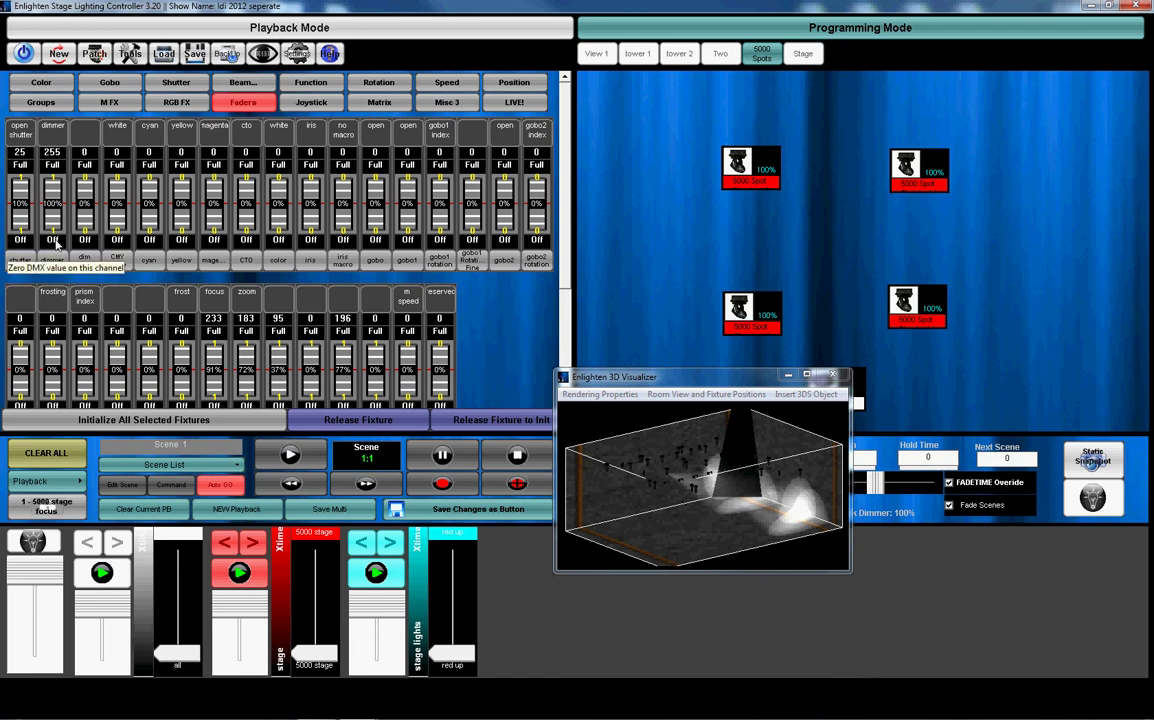
pyautogui.click(54, 240)
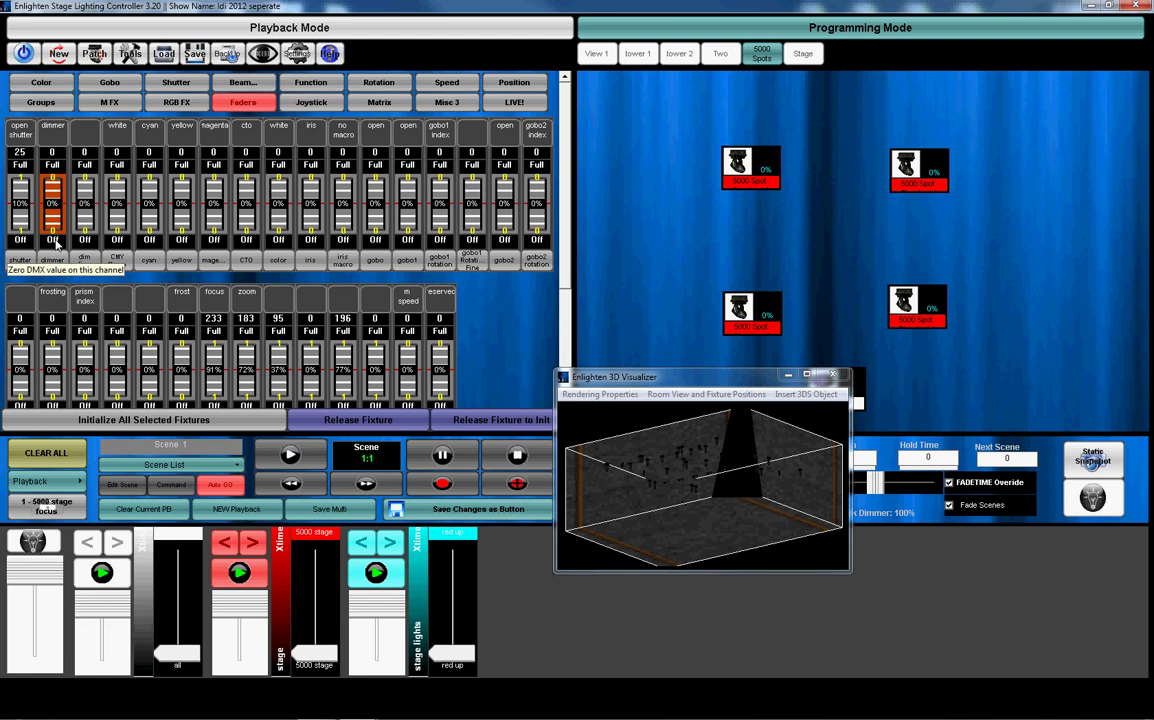
# Minimize the 3D Visualizer, consult the Control Wing picture and display the color presets for the 5000 Spot fixtures
pyautogui.click(788, 374)
pyautogui.click(316, 707)
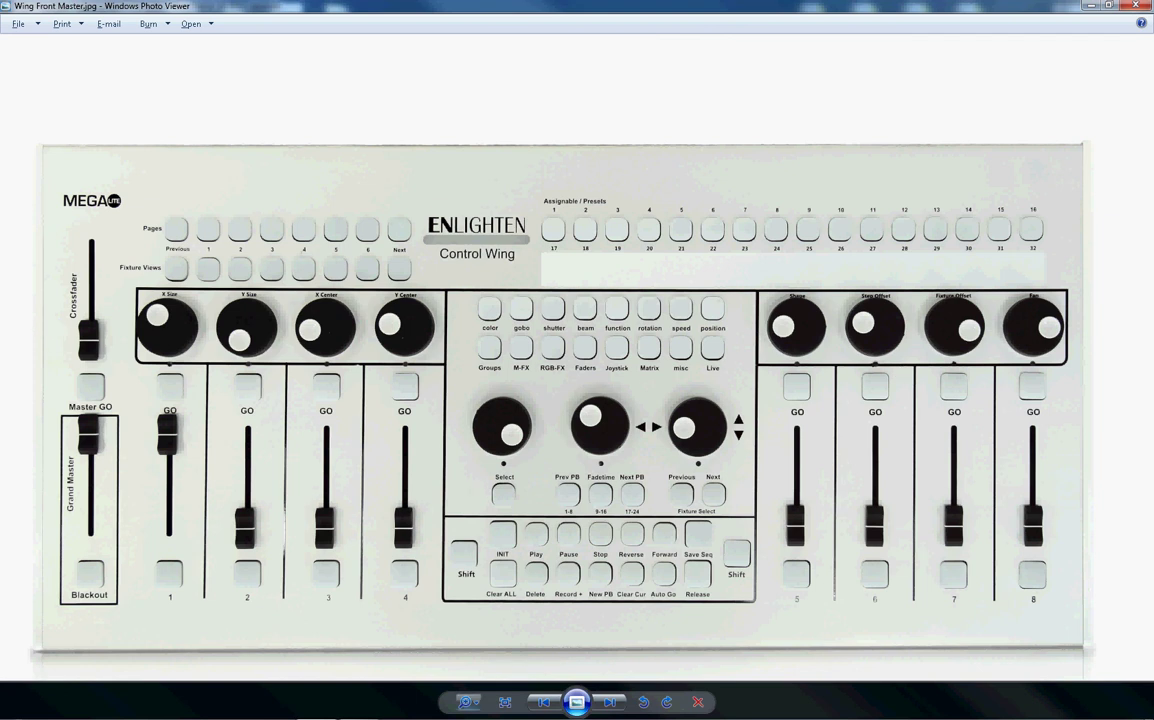
pyautogui.moveTo(432, 713)
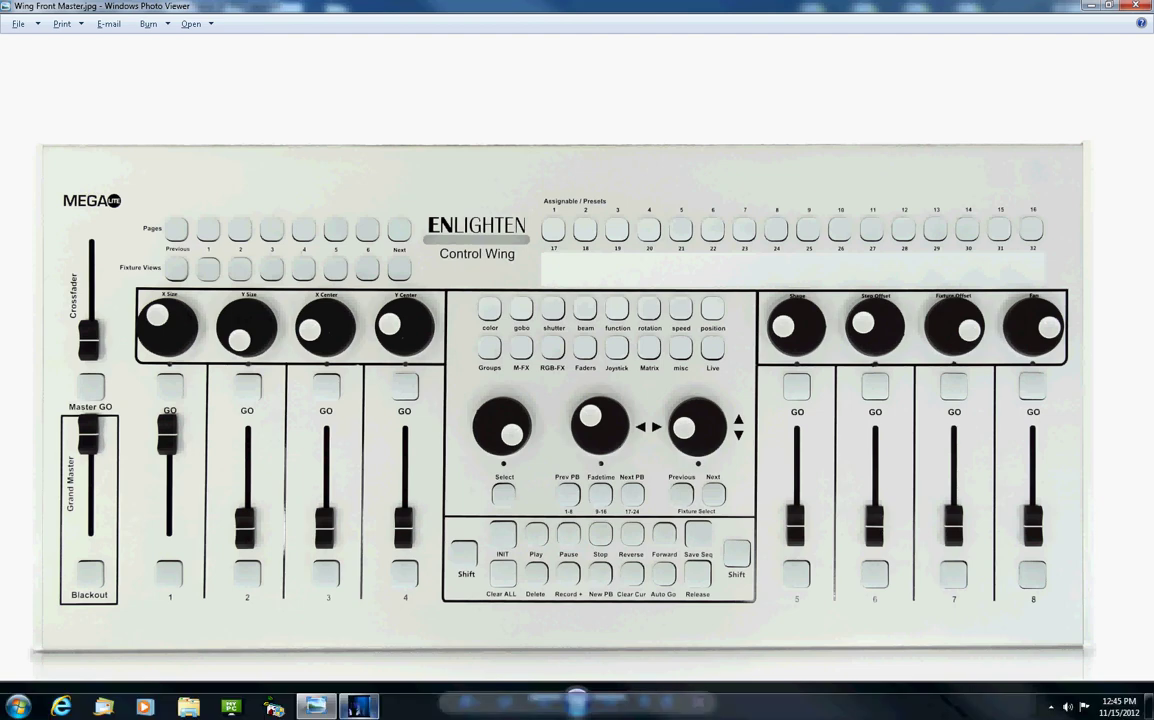
pyautogui.click(356, 706)
pyautogui.click(41, 82)
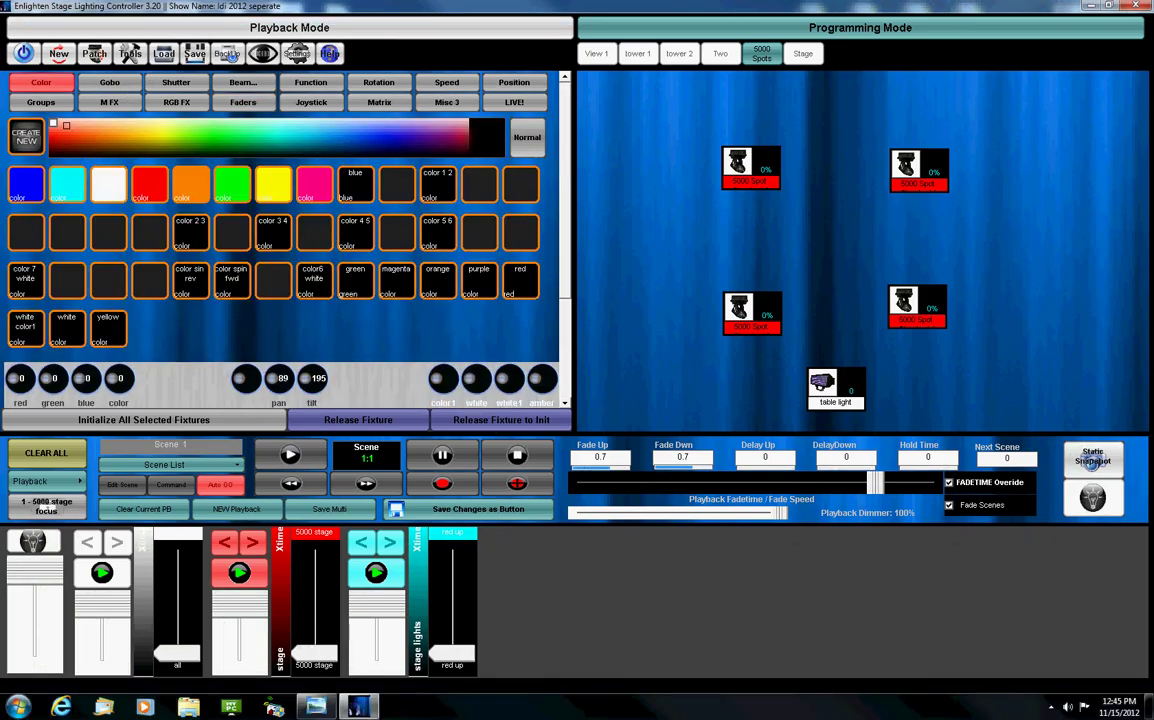
# Compare the keys on the Control Wing picture with the programming controls in the lighting controller
pyautogui.click(316, 708)
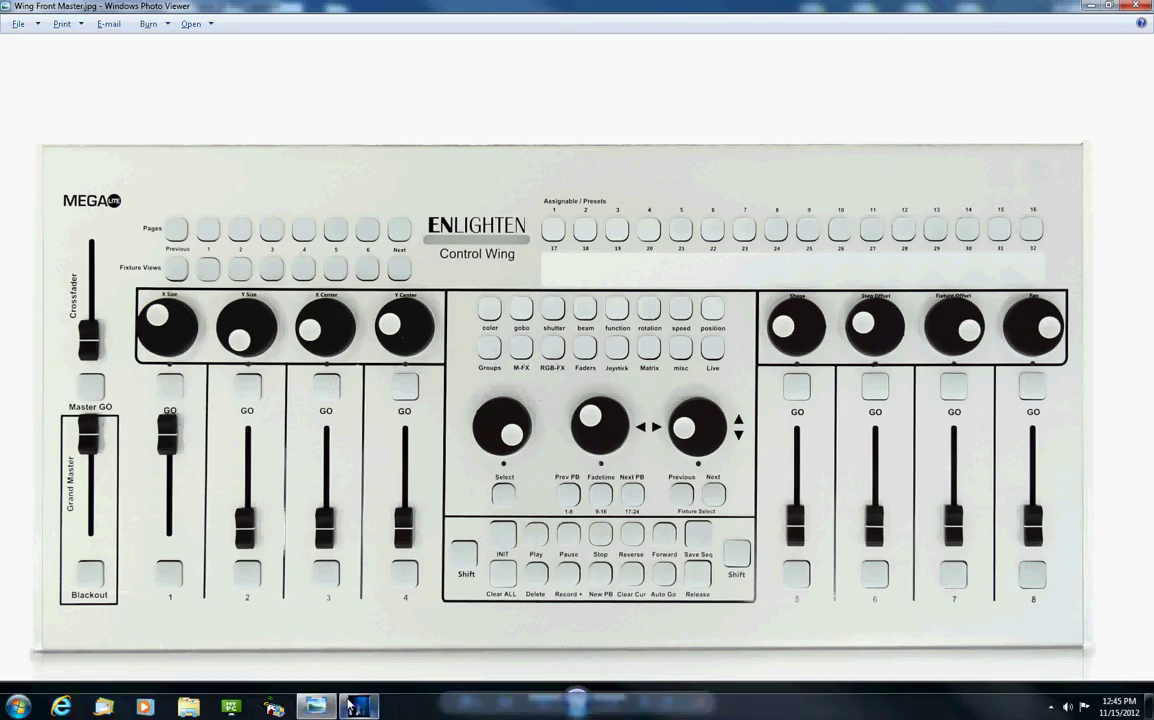
pyautogui.click(357, 707)
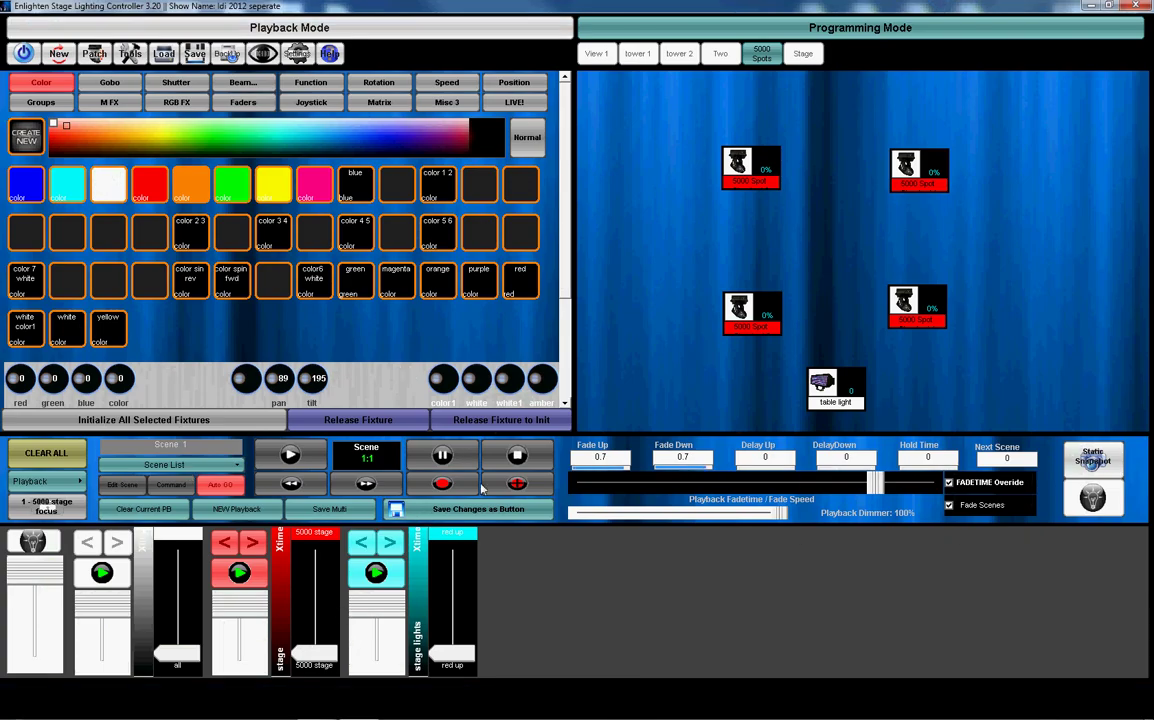
pyautogui.click(355, 707)
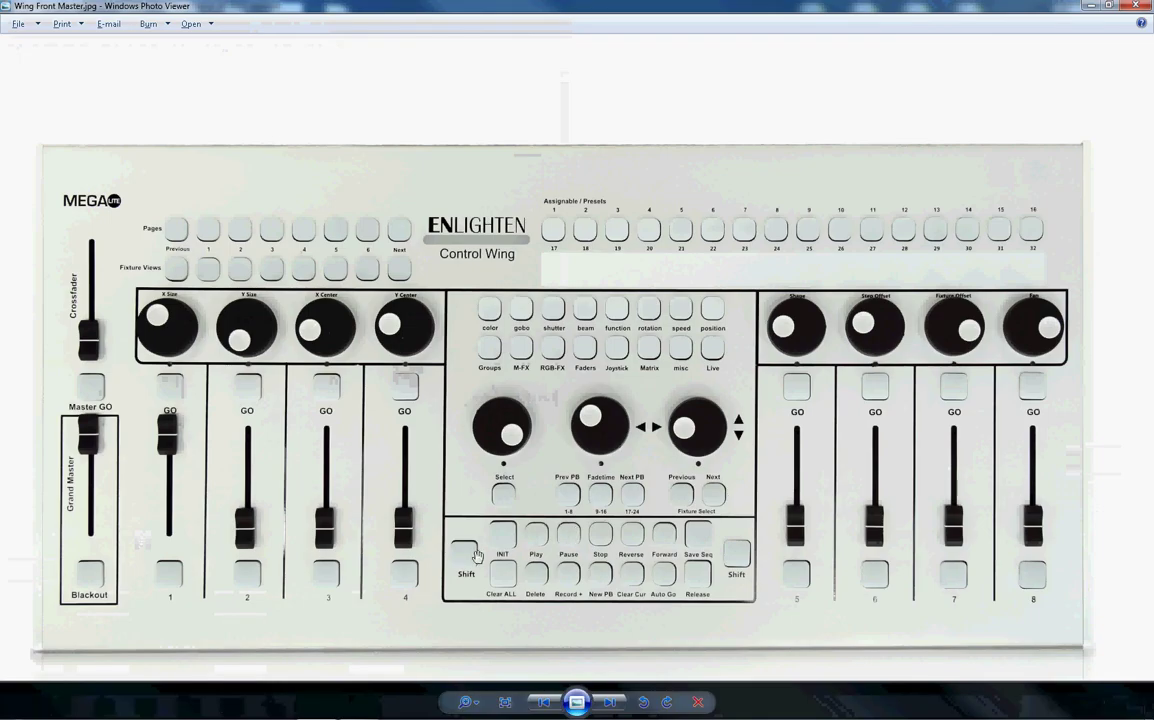